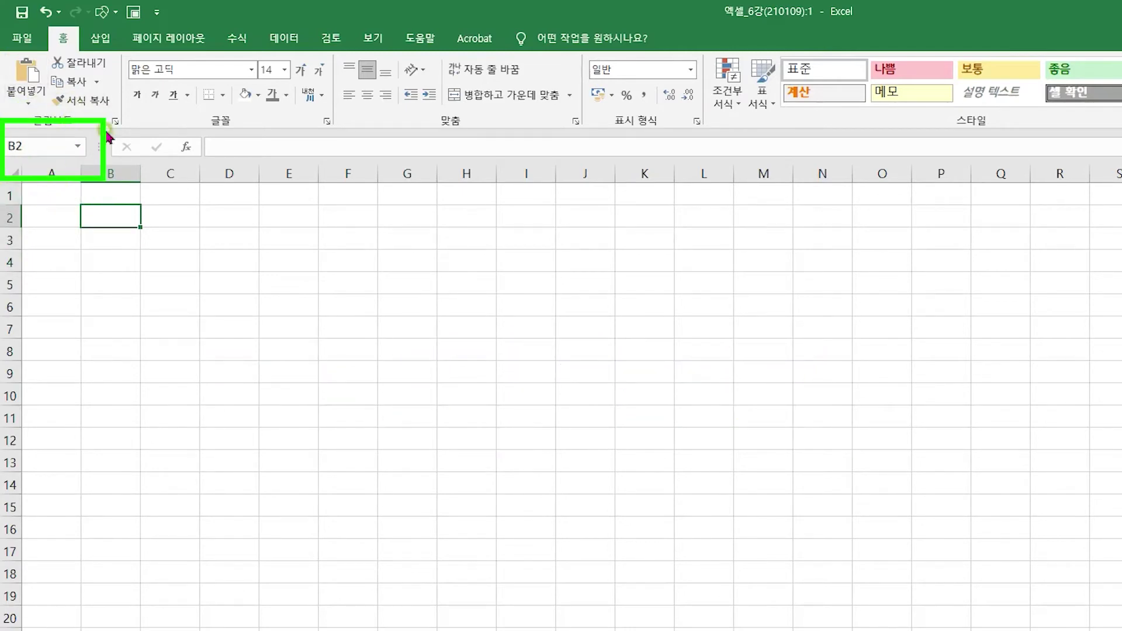
Step: Enter the dish names 자장면, 짬뽕 and 볶음밥 in cells B6 to B8
{"action": "key", "text": "Down"}
{"action": "key", "text": "Down"}
{"action": "key", "text": "Down"}
{"action": "key", "text": "Down"}
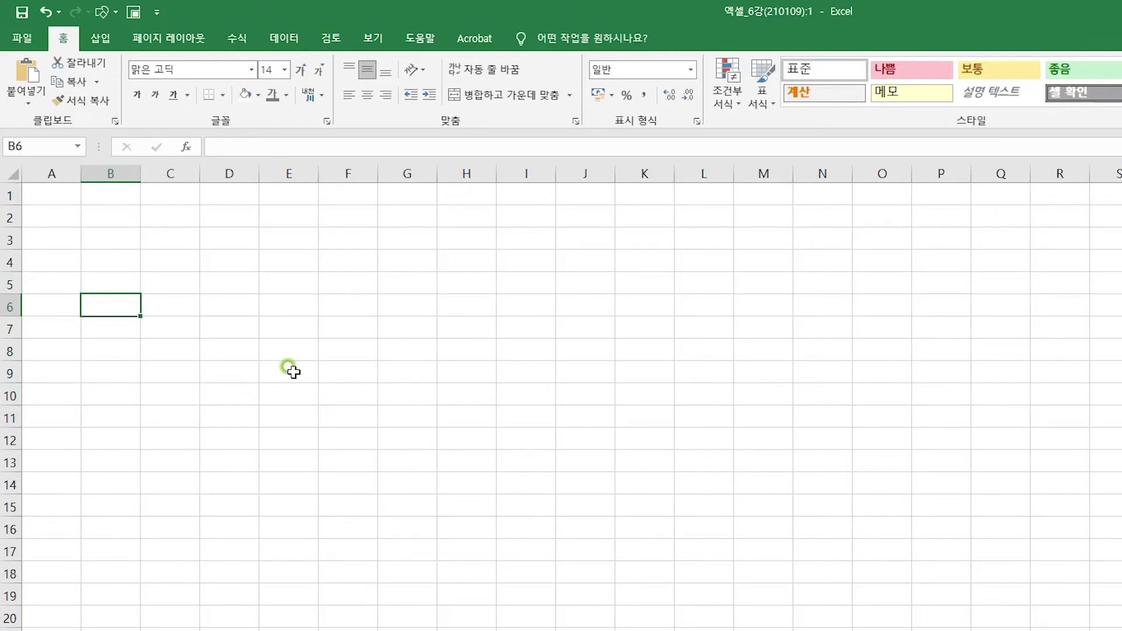
{"action": "type", "text": "자장ㅁ"}
{"action": "key", "text": "Return"}
{"action": "type", "text": "짬ㅃ"}
{"action": "key", "text": "Return"}
{"action": "type", "text": "보"}
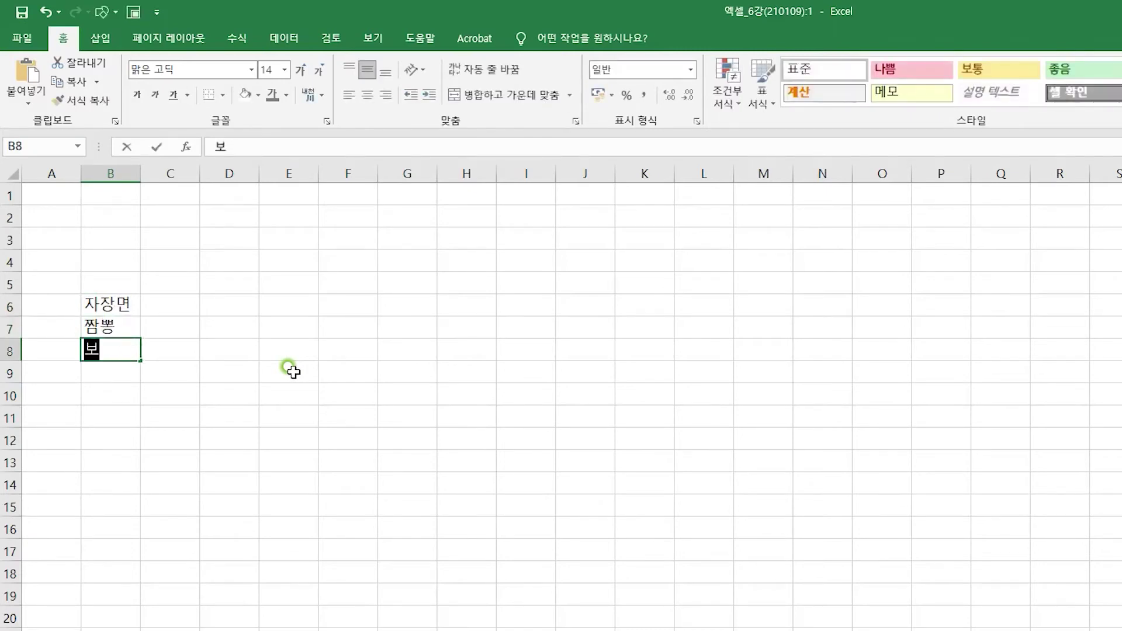
{"action": "type", "text": "ㄲ음밥"}
{"action": "key", "text": "Return"}
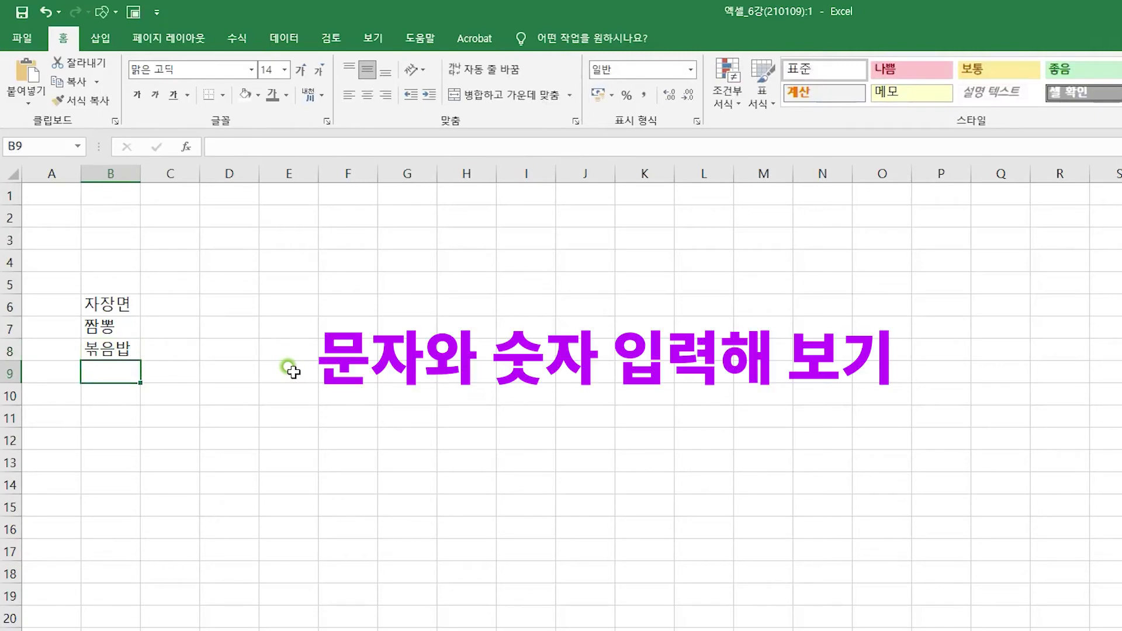
Step: Review the three dish names entered in B6:B8
{"action": "key", "text": "Up"}
{"action": "key", "text": "Up"}
{"action": "key", "text": "Up"}
{"action": "key", "text": "shift+Down"}
{"action": "key", "text": "shift+Down"}
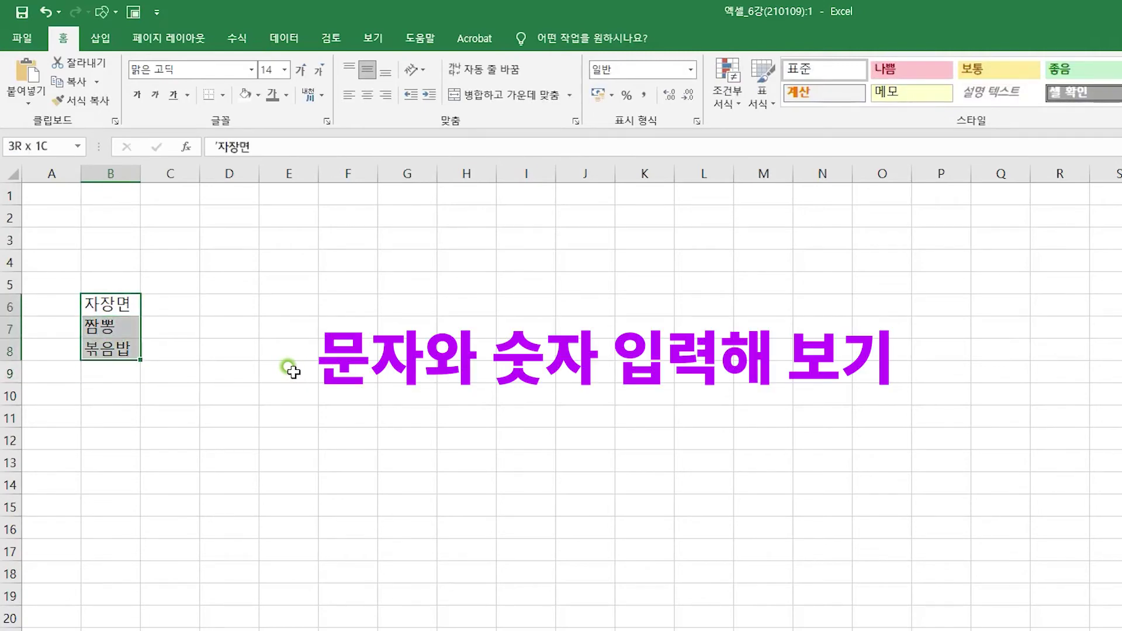
{"action": "key", "text": "Down"}
{"action": "key", "text": "Down"}
{"action": "key", "text": "Down"}
Step: Enter the quantities 2, 2 and 3 in cells C6 to C8 beside the dish names
{"action": "key", "text": "Up"}
{"action": "key", "text": "Up"}
{"action": "key", "text": "Up"}
{"action": "key", "text": "Right"}
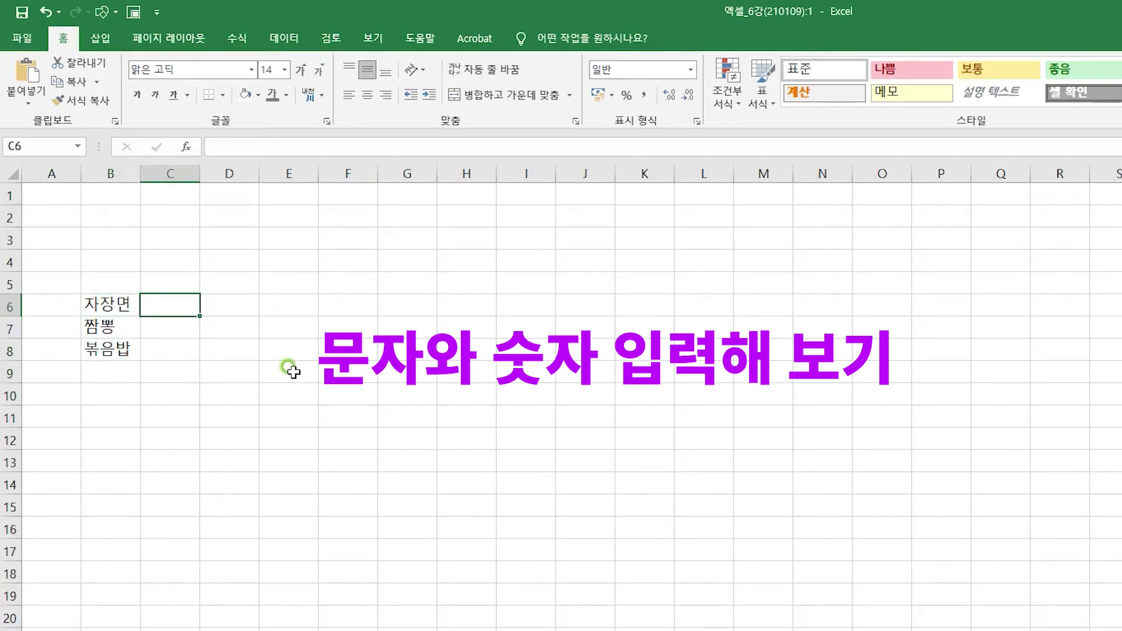
{"action": "type", "text": "2"}
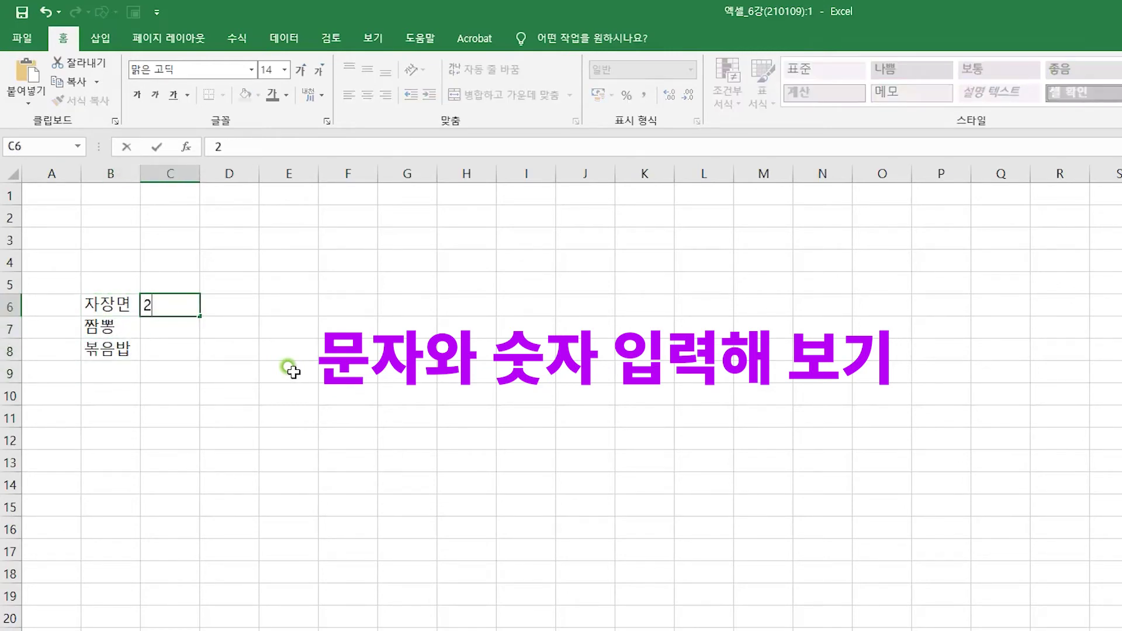
{"action": "key", "text": "Return"}
{"action": "type", "text": "2"}
{"action": "key", "text": "Return"}
{"action": "type", "text": "3"}
{"action": "key", "text": "Return"}
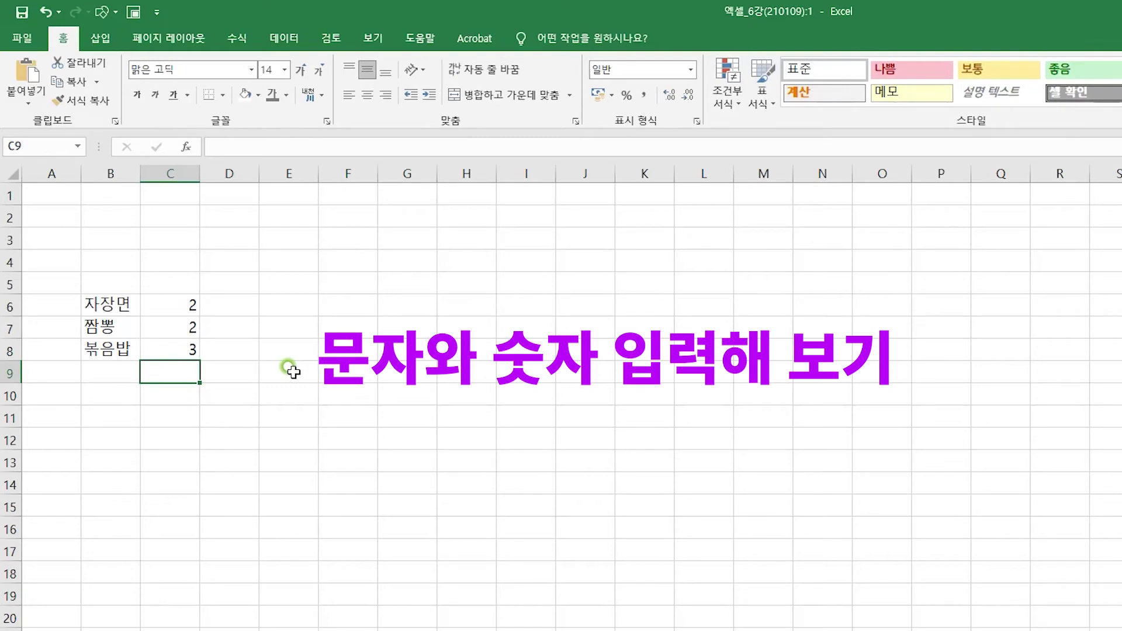
Step: Examine the text entries in B6:B8, cell by cell, as examples of character data
{"action": "key", "text": "Up"}
{"action": "key", "text": "Up"}
{"action": "key", "text": "Left"}
{"action": "key", "text": "Up"}
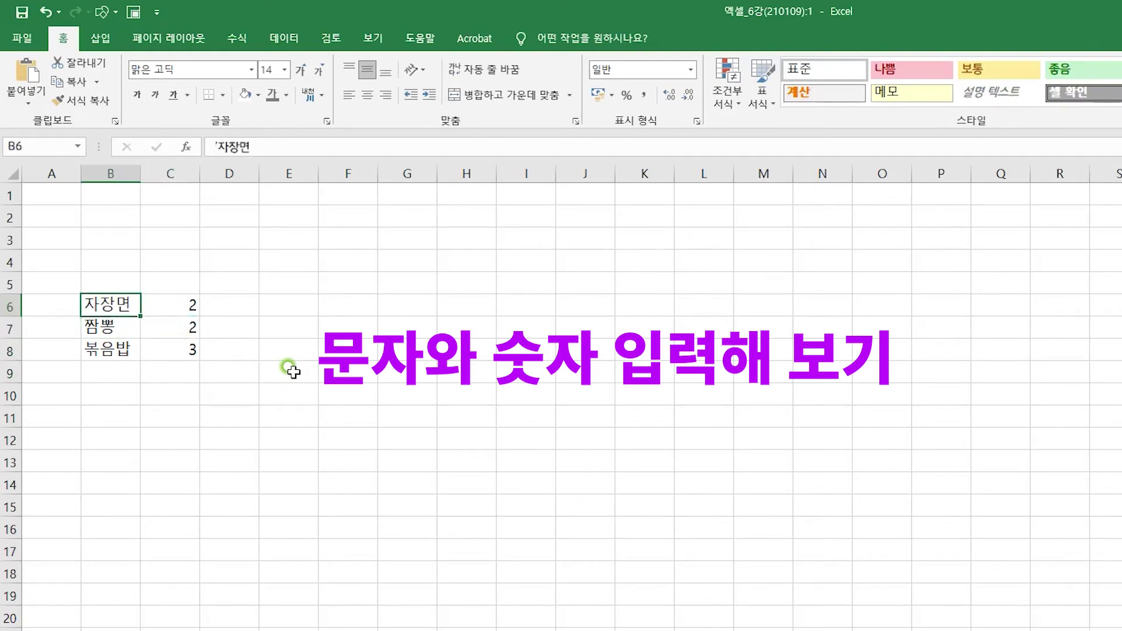
{"action": "key", "text": "shift+Down"}
{"action": "key", "text": "shift+Down"}
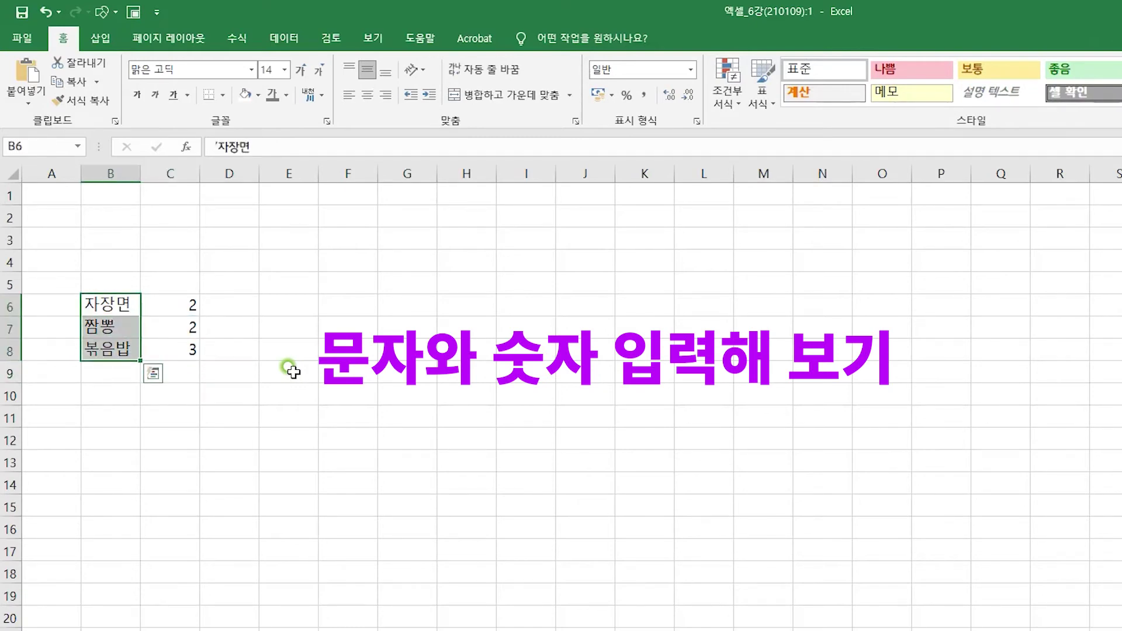
{"action": "key", "text": "Up"}
{"action": "key", "text": "Down"}
{"action": "key", "text": "Down"}
{"action": "key", "text": "Down"}
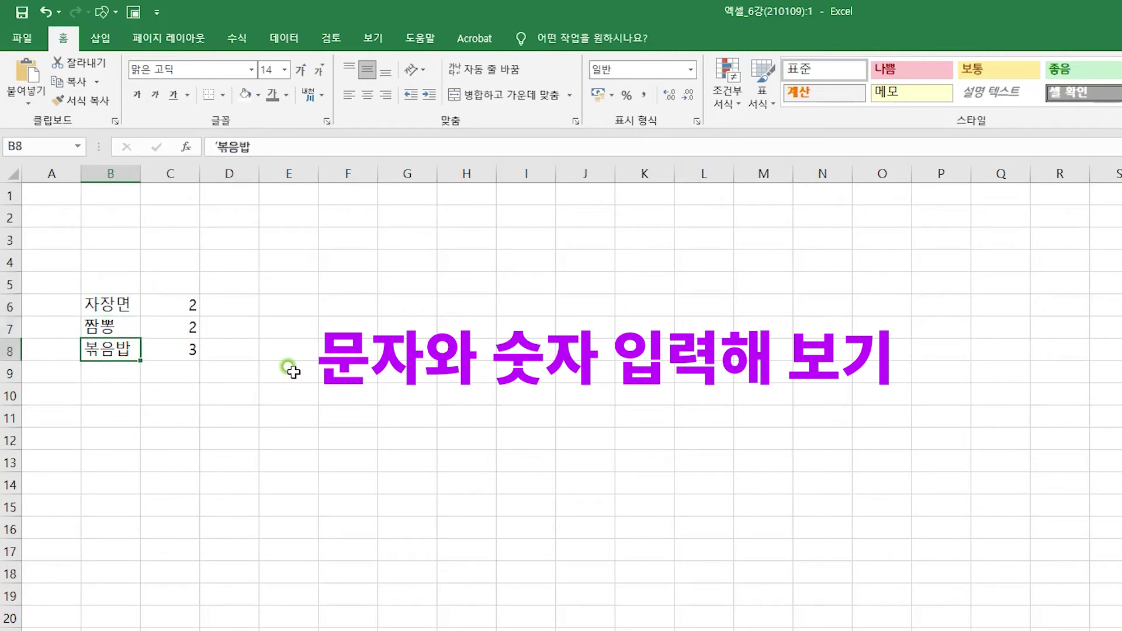
Step: Examine the quantities in C6:C8, cell by cell, as examples of numeric data
{"action": "key", "text": "Up"}
{"action": "key", "text": "Up"}
{"action": "key", "text": "Right"}
{"action": "key", "text": "Down"}
{"action": "key", "text": "Down"}
{"action": "key", "text": "Up"}
{"action": "key", "text": "Up"}
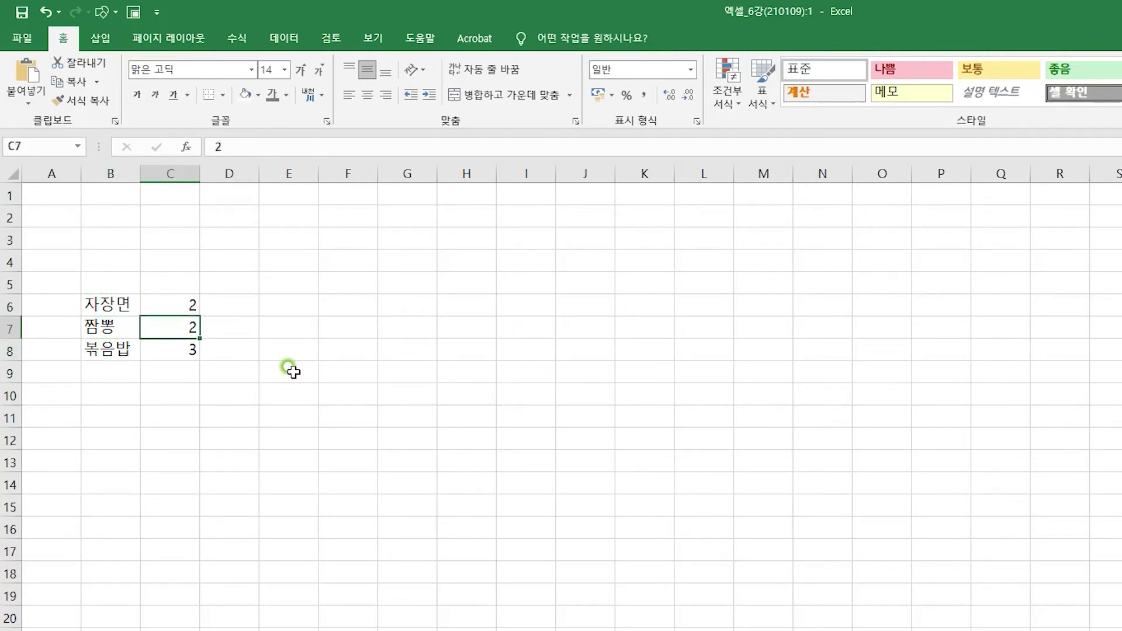
{"action": "key", "text": "Down"}
{"action": "key", "text": "Down"}
{"action": "key", "text": "Up"}
{"action": "key", "text": "Up"}
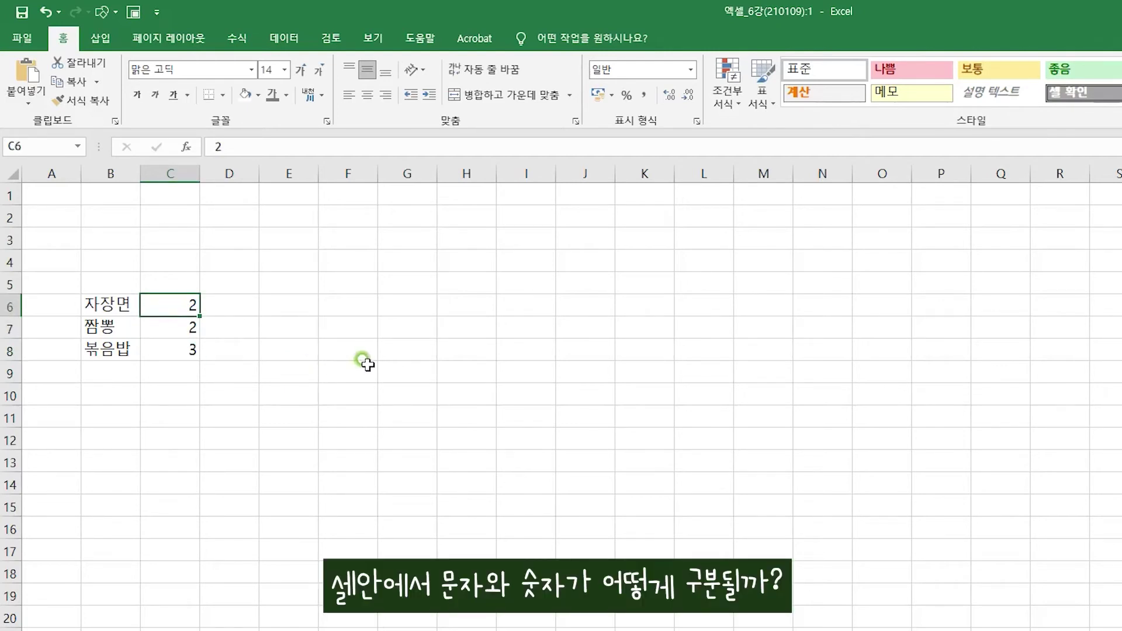
Step: Inspect the stored content of text cell B6 for a prefix mark before the dish name
{"action": "key", "text": "Left"}
{"action": "key", "text": "Right"}
{"action": "key", "text": "Left"}
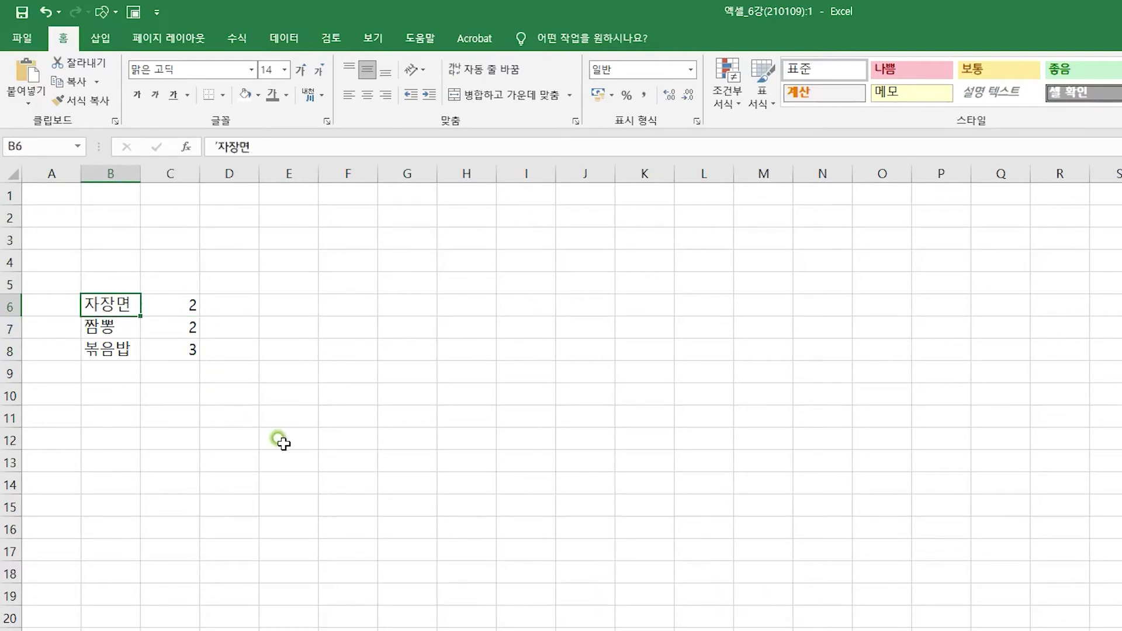
{"action": "scroll", "coordinate": [283, 439], "scroll_direction": "up", "scroll_amount": 2}
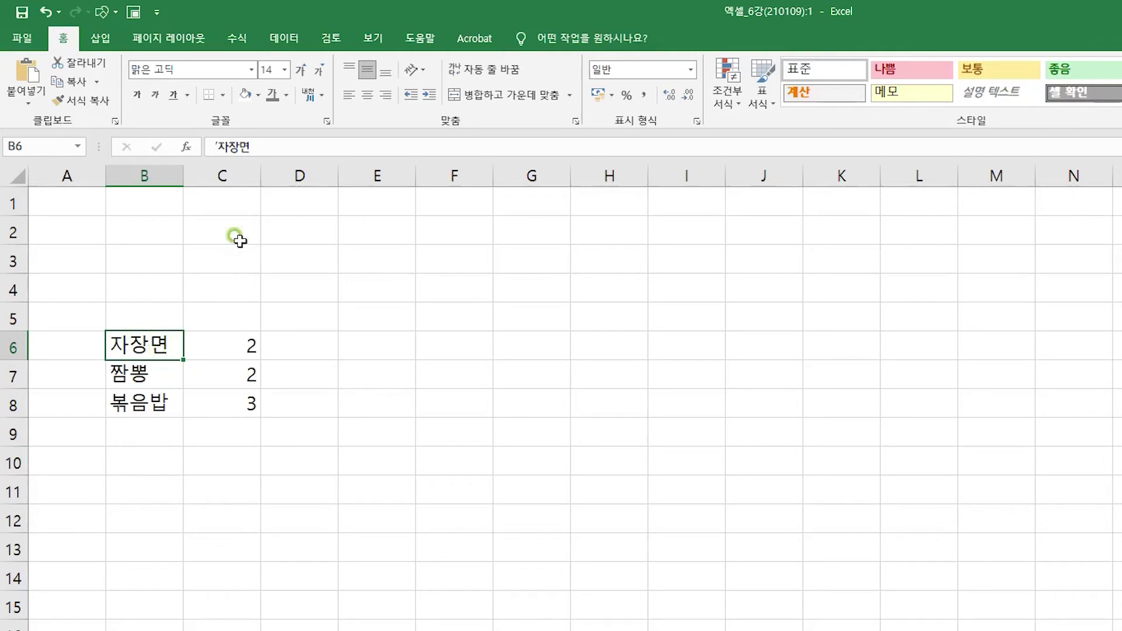
{"action": "left_click", "coordinate": [264, 145]}
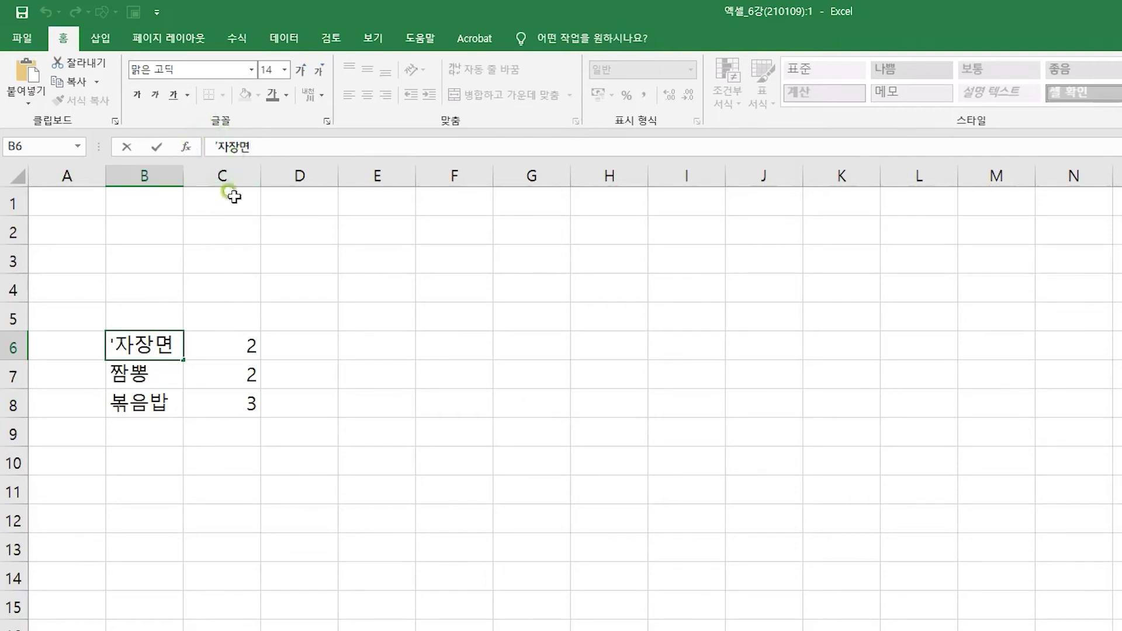
{"action": "left_click", "coordinate": [349, 463]}
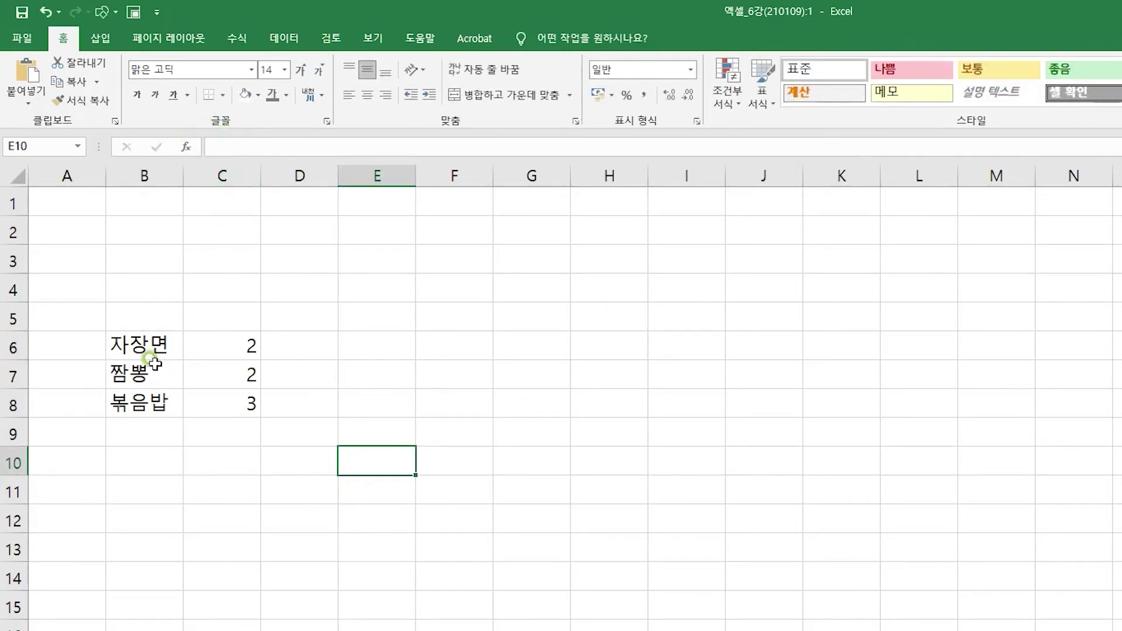
{"action": "left_click", "coordinate": [147, 338]}
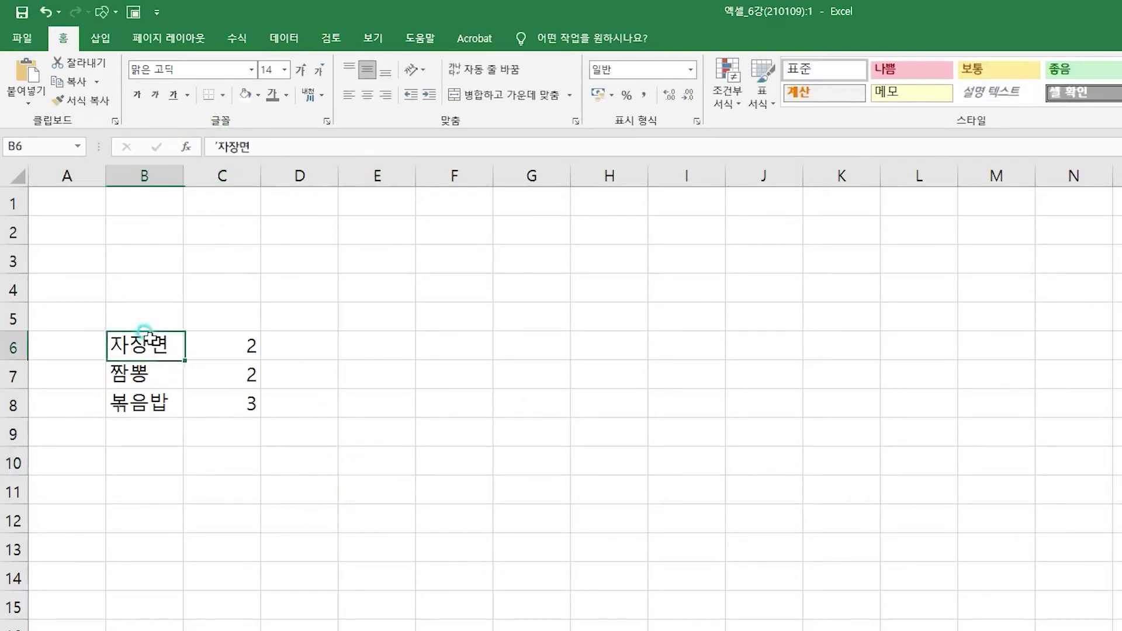
Step: Compare the stored contents of the quantity cells in C6:C8 with text cell B6 for a prefix mark
{"action": "left_click", "coordinate": [237, 345]}
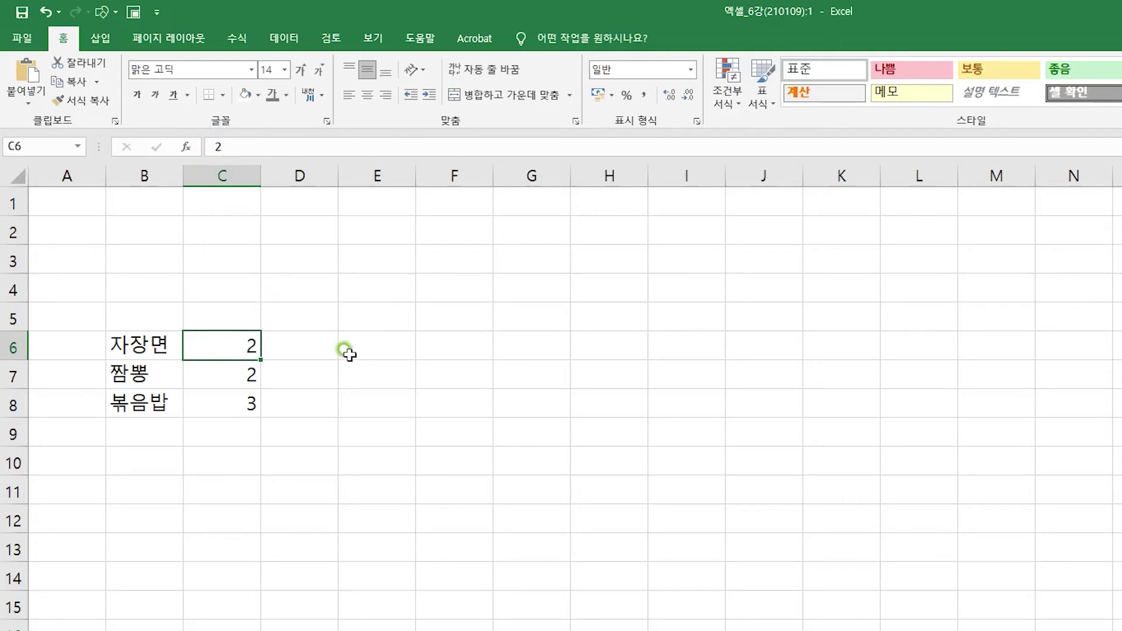
{"action": "key", "text": "Left"}
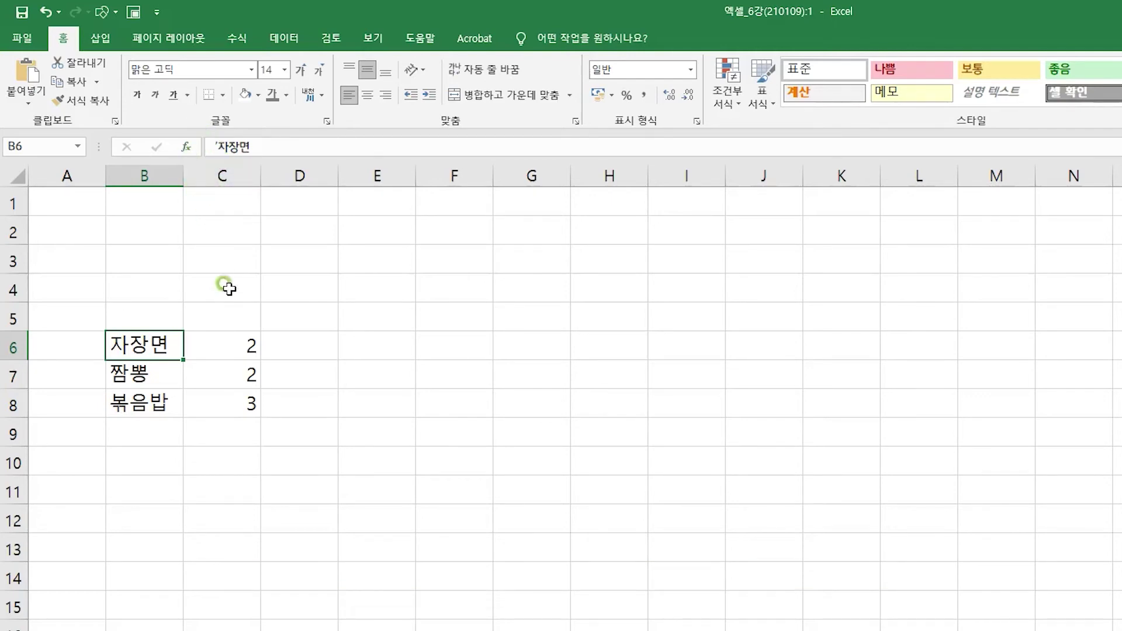
{"action": "left_click", "coordinate": [249, 351]}
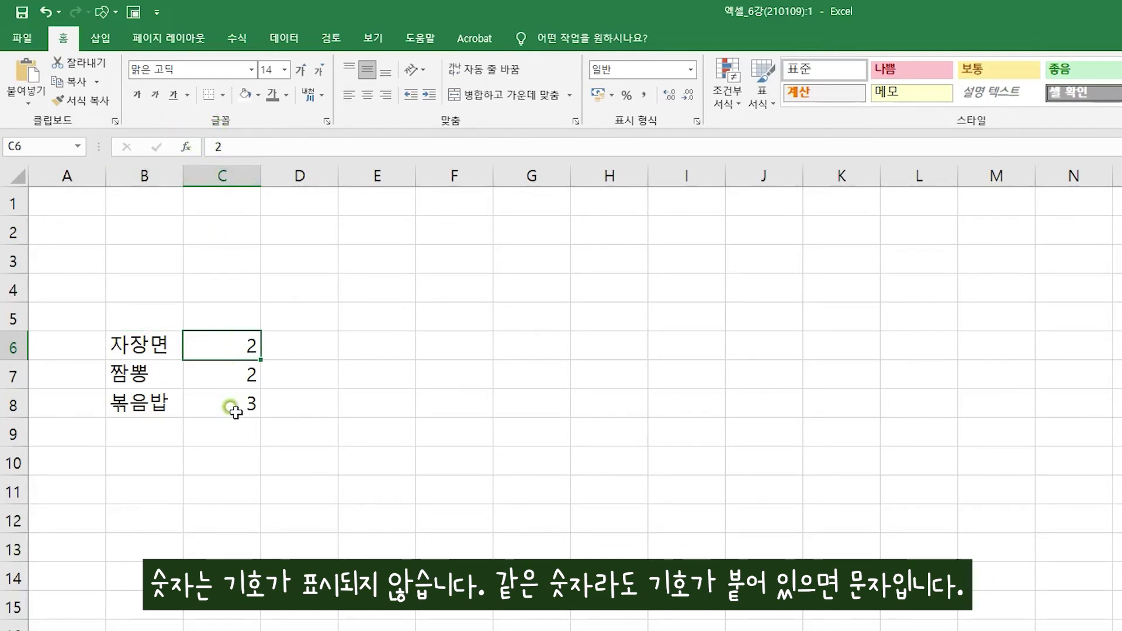
{"action": "left_click_drag", "start_coordinate": [237, 404], "coordinate": [238, 343]}
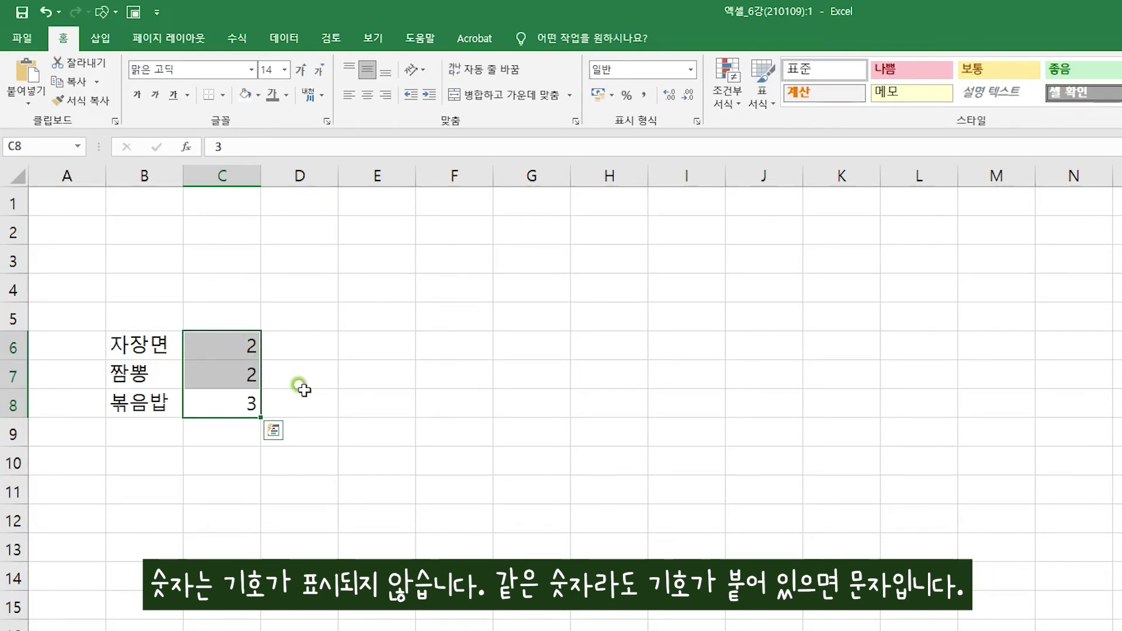
{"action": "left_click", "coordinate": [144, 347]}
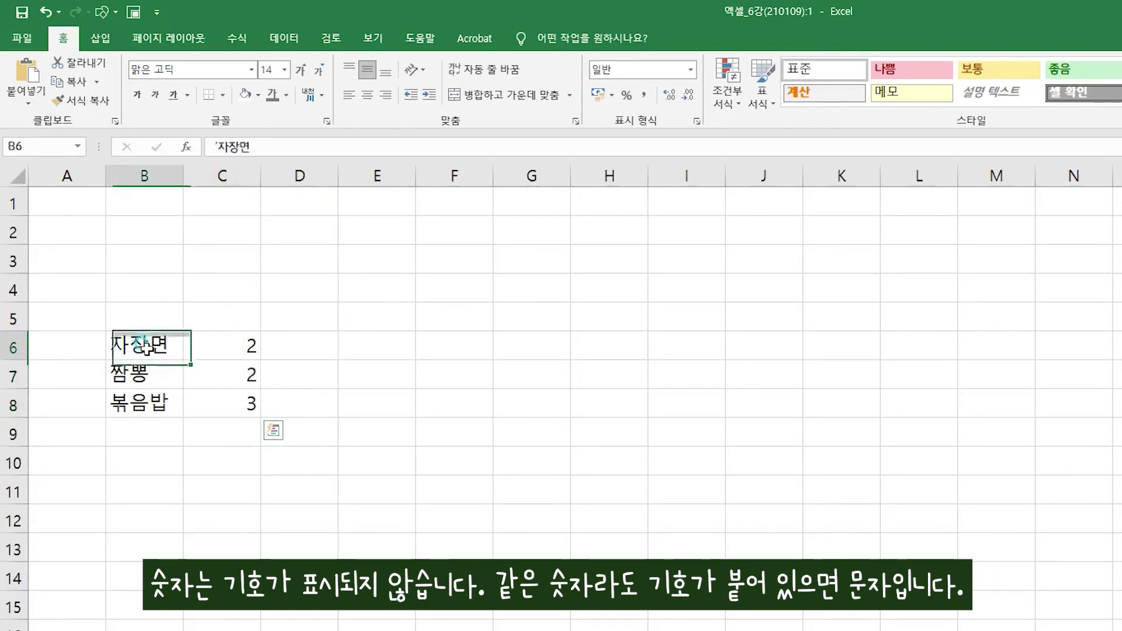
{"action": "left_click", "coordinate": [229, 351]}
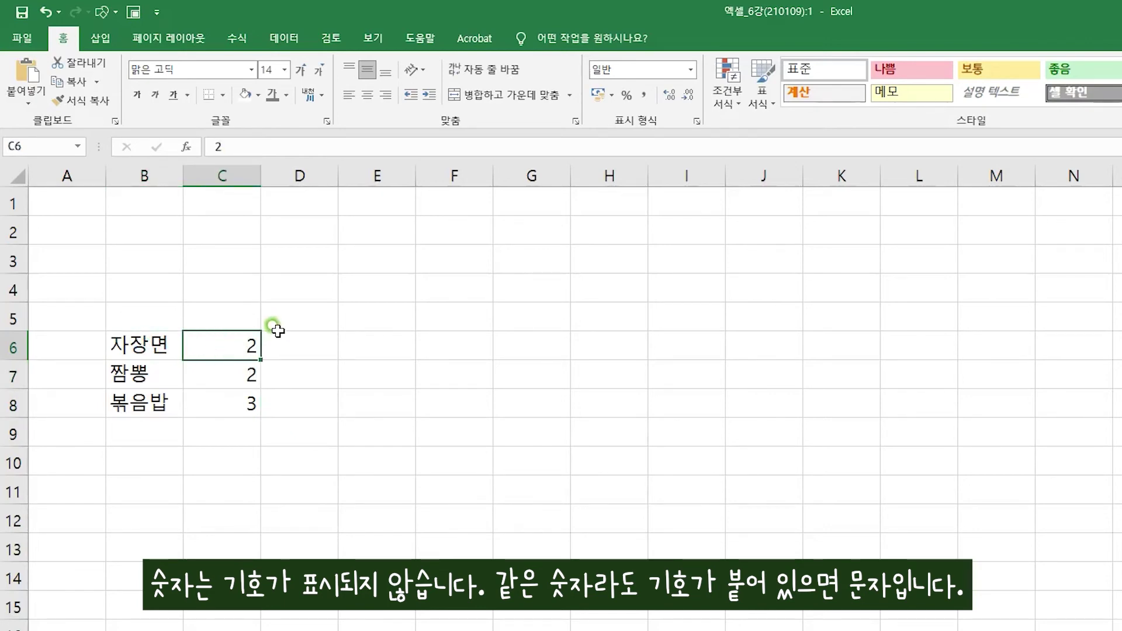
Step: Widen column B to leave extra space around the dish names
{"action": "left_click", "coordinate": [163, 175]}
{"action": "left_click_drag", "start_coordinate": [182, 175], "coordinate": [240, 175]}
{"action": "left_click", "coordinate": [324, 571]}
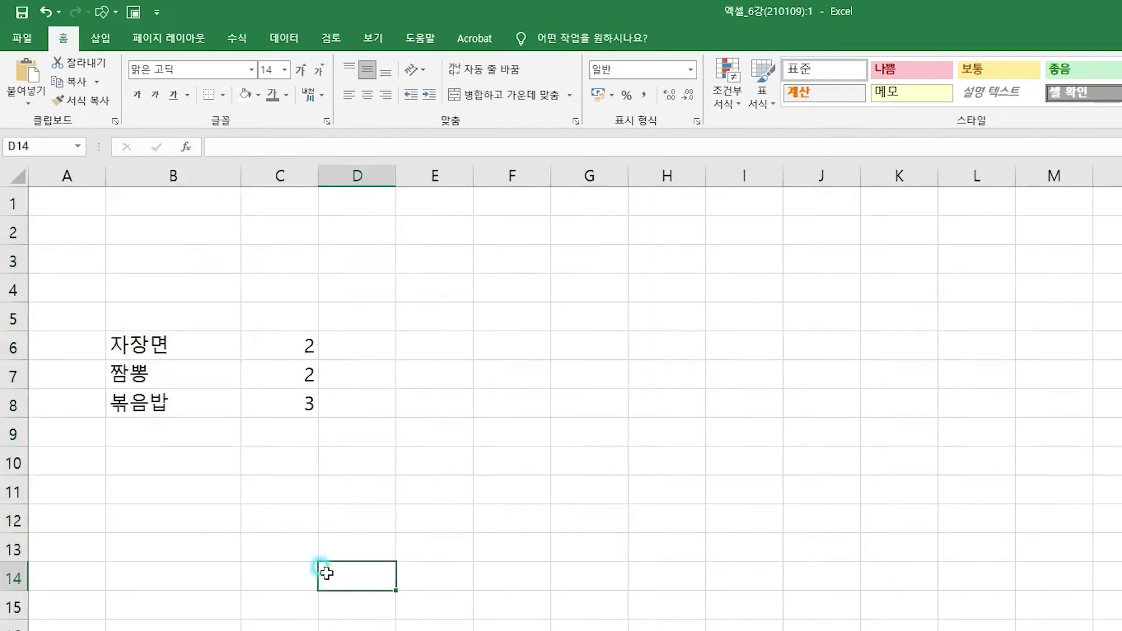
Step: Try centre, left and right alignment on 자장면 in B6 to compare the prefix mark of each
{"action": "left_click", "coordinate": [196, 346]}
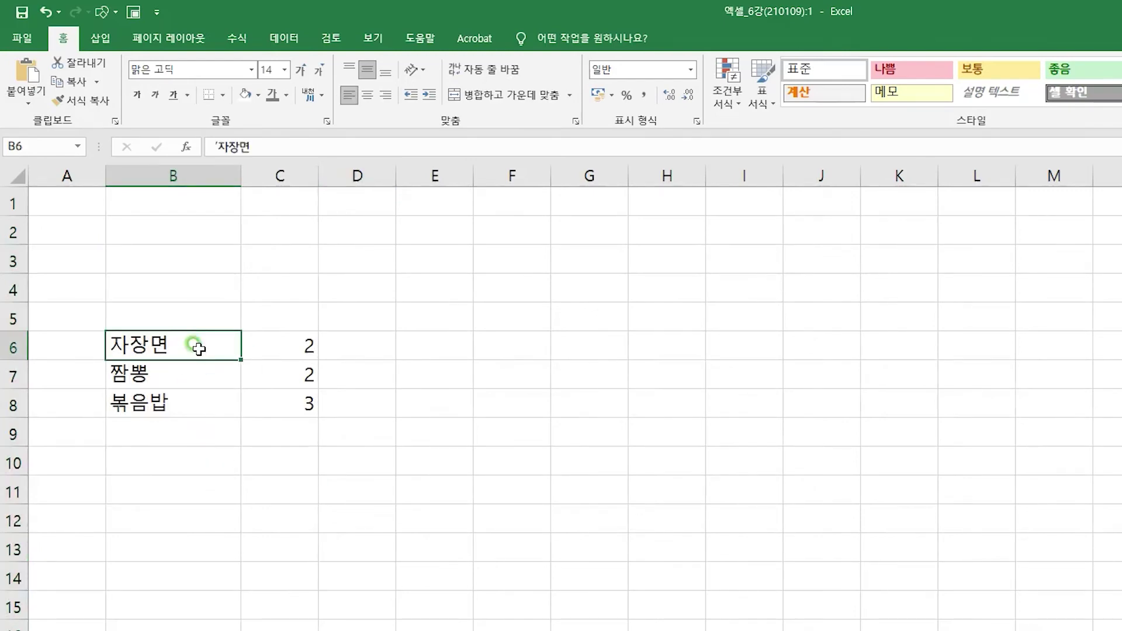
{"action": "left_click", "coordinate": [370, 96]}
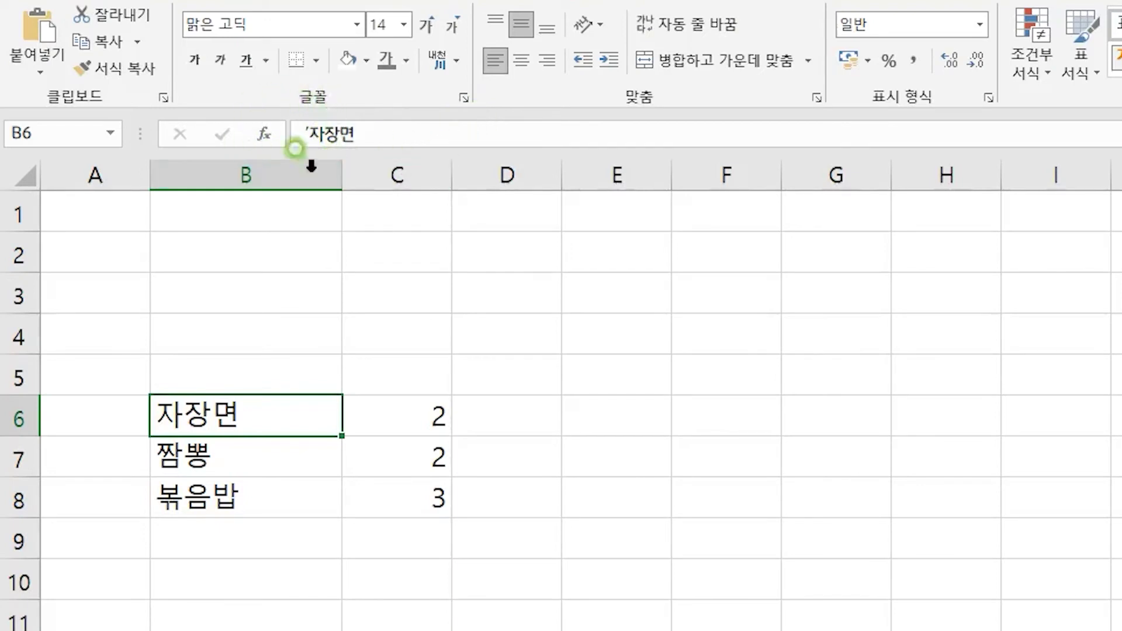
{"action": "left_click", "coordinate": [522, 61]}
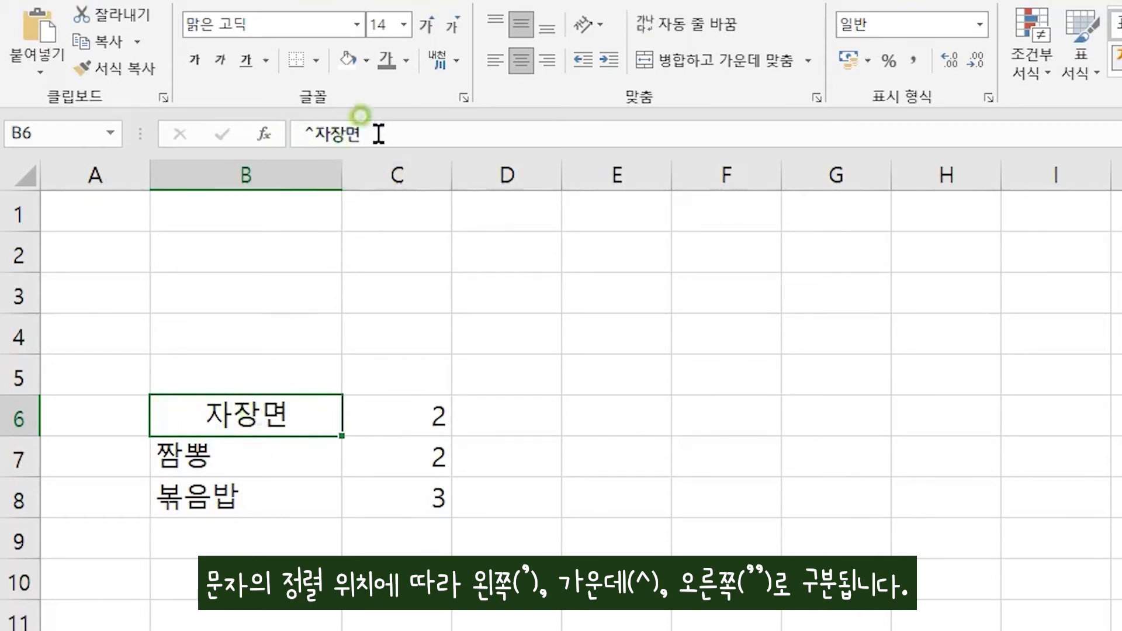
{"action": "left_click", "coordinate": [503, 62]}
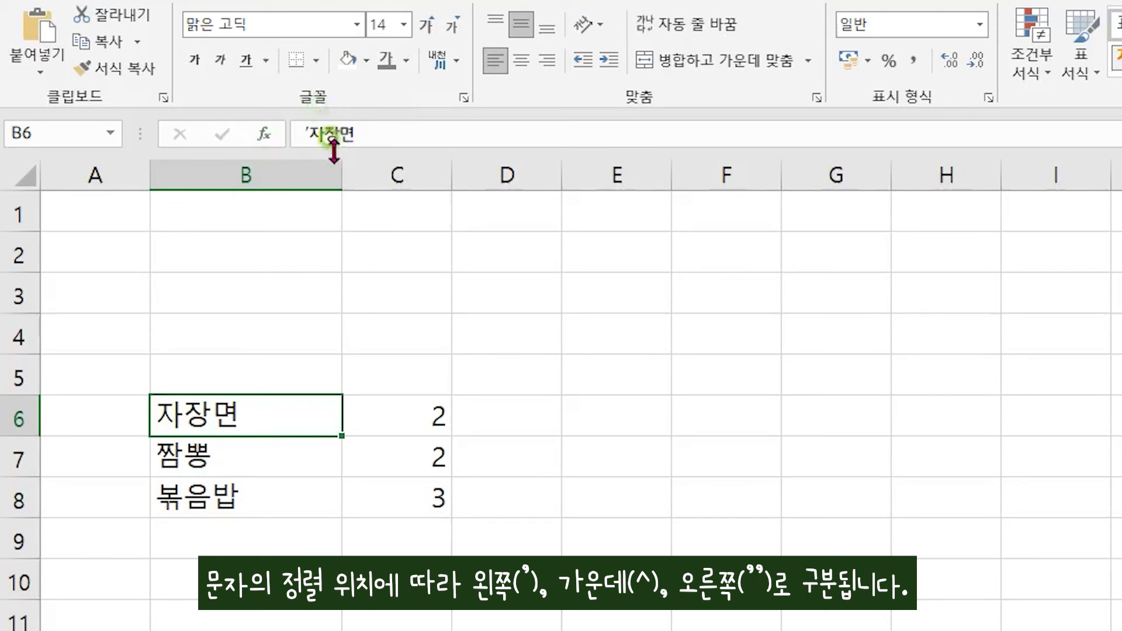
{"action": "left_click", "coordinate": [521, 58]}
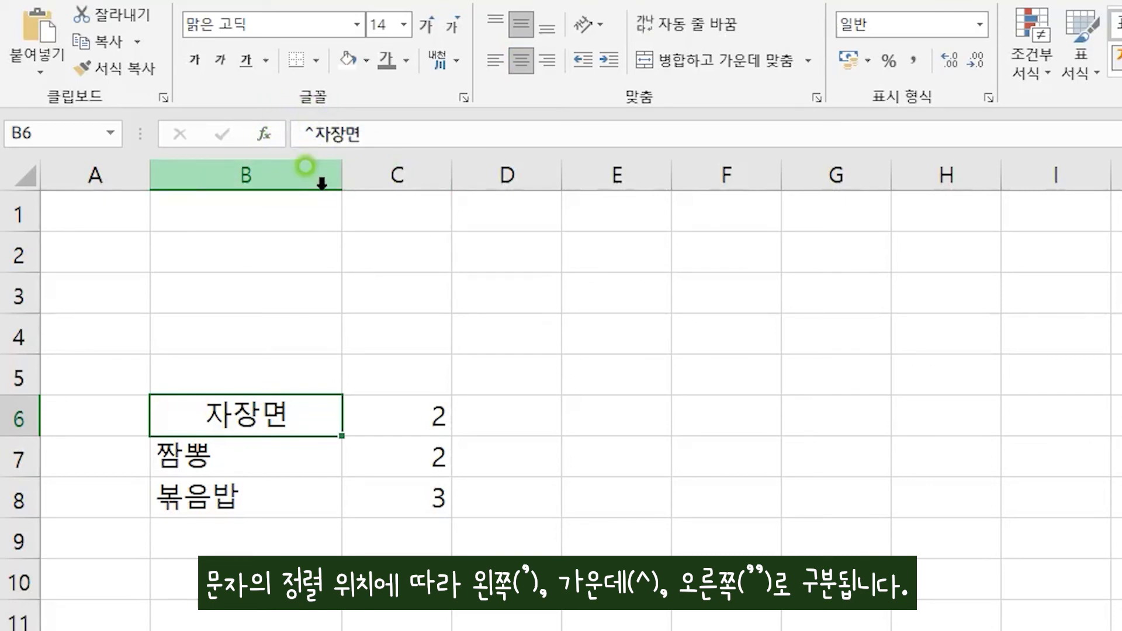
{"action": "left_click", "coordinate": [546, 60]}
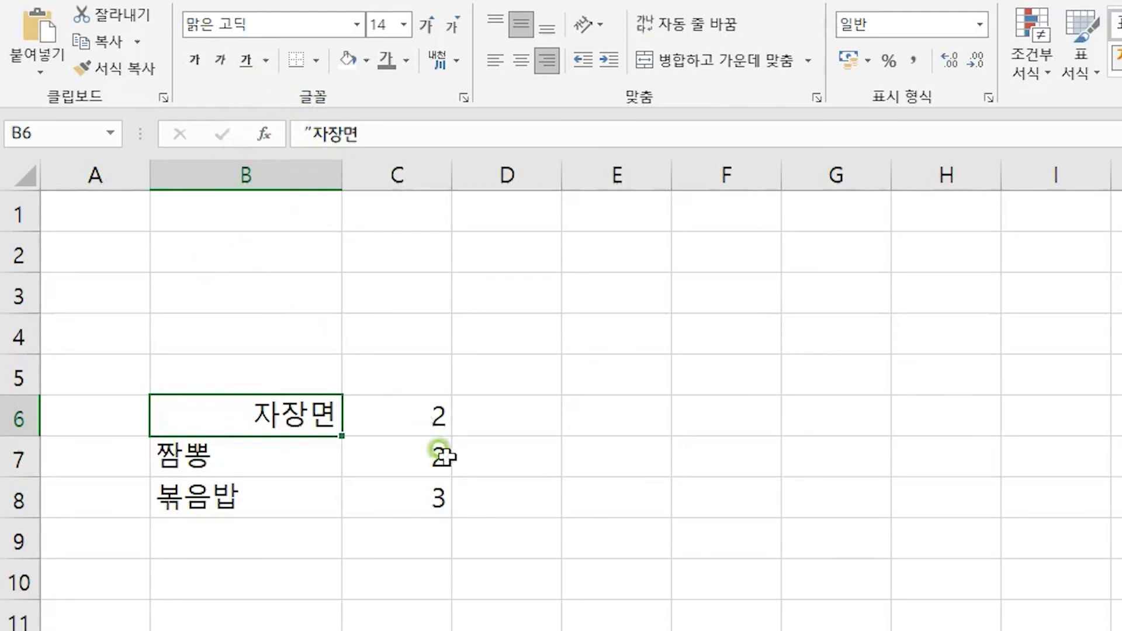
{"action": "left_click", "coordinate": [514, 630]}
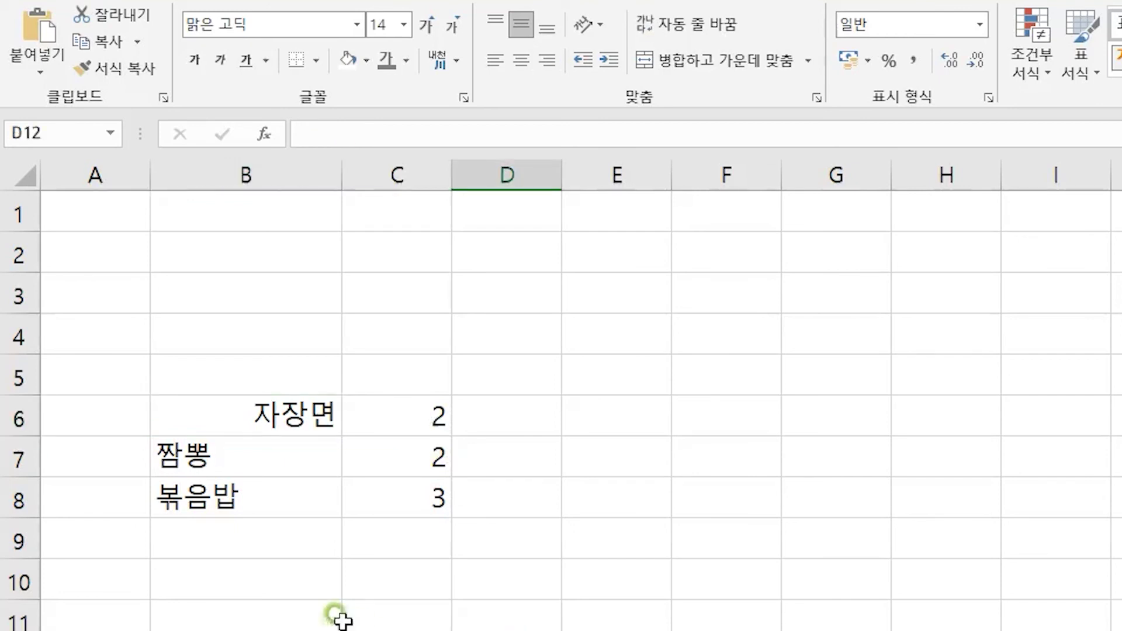
Step: Align the text 자장면 in cell B6 to the left
{"action": "left_click", "coordinate": [304, 403]}
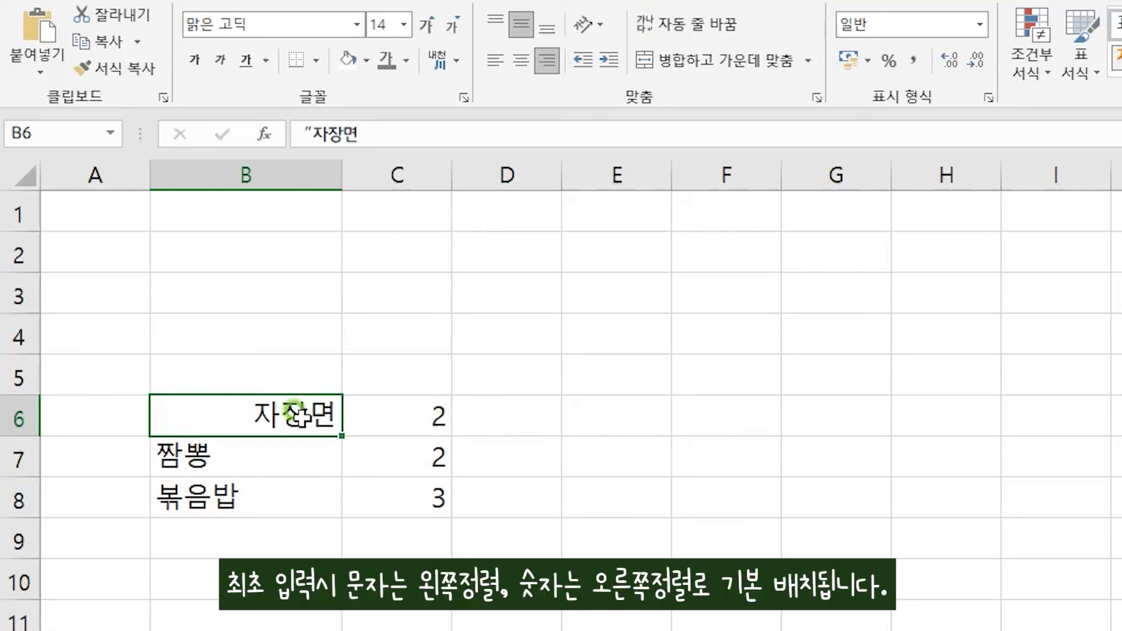
{"action": "left_click", "coordinate": [492, 61]}
{"action": "left_click", "coordinate": [616, 579]}
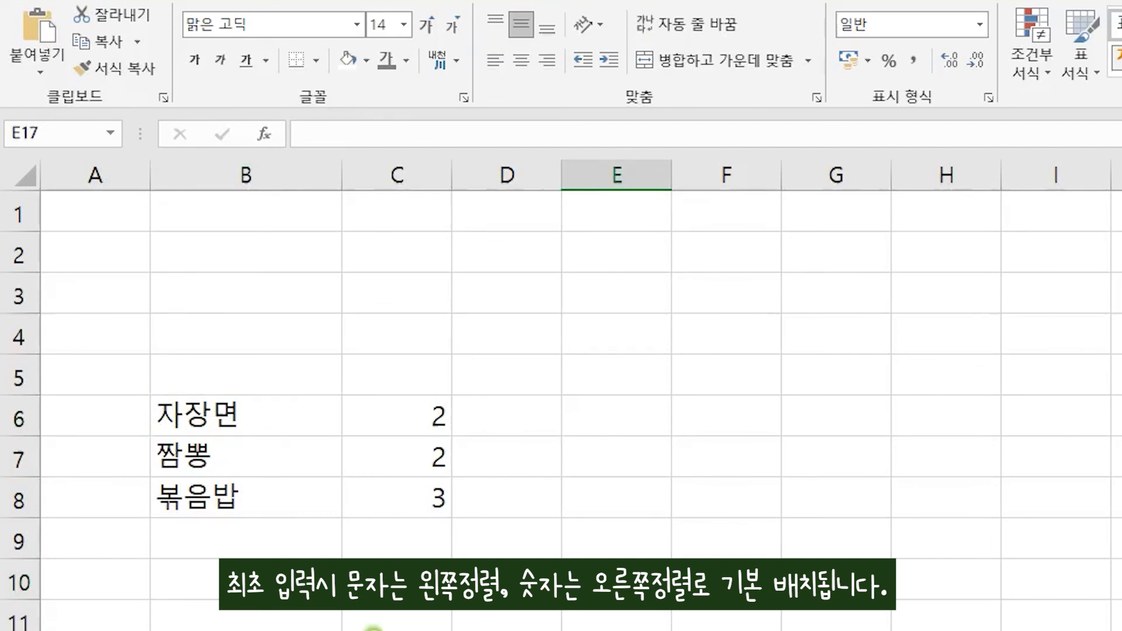
Step: Compare the horizontal alignment of text cell B6 with that of number cell C6
{"action": "left_click", "coordinate": [296, 413]}
{"action": "left_click", "coordinate": [436, 413]}
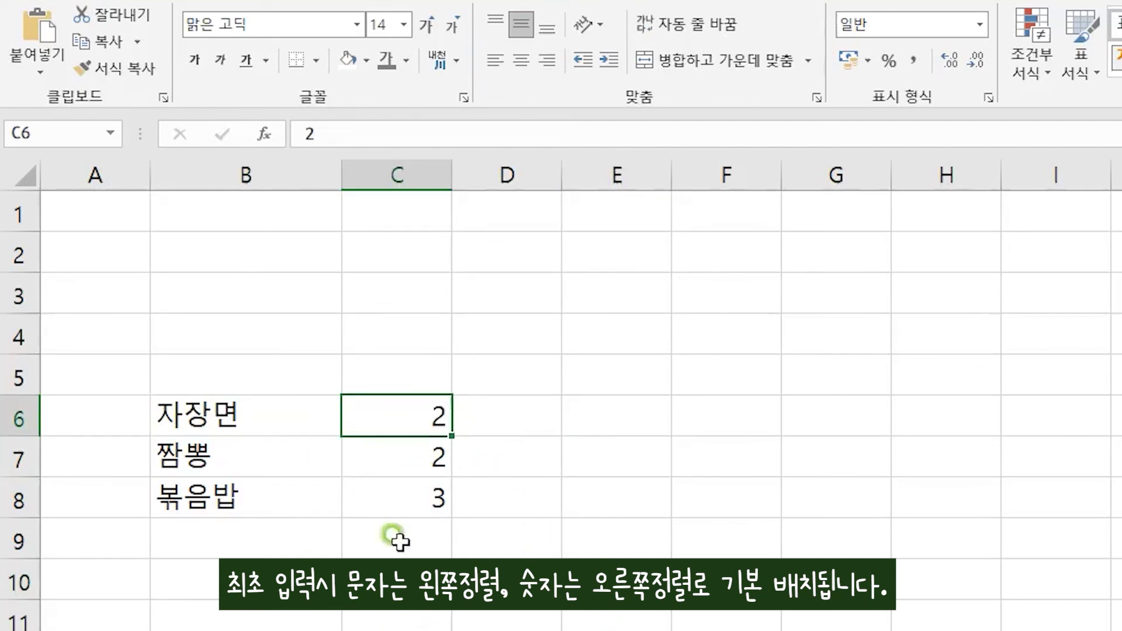
{"action": "left_click", "coordinate": [590, 629]}
{"action": "left_click", "coordinate": [690, 630]}
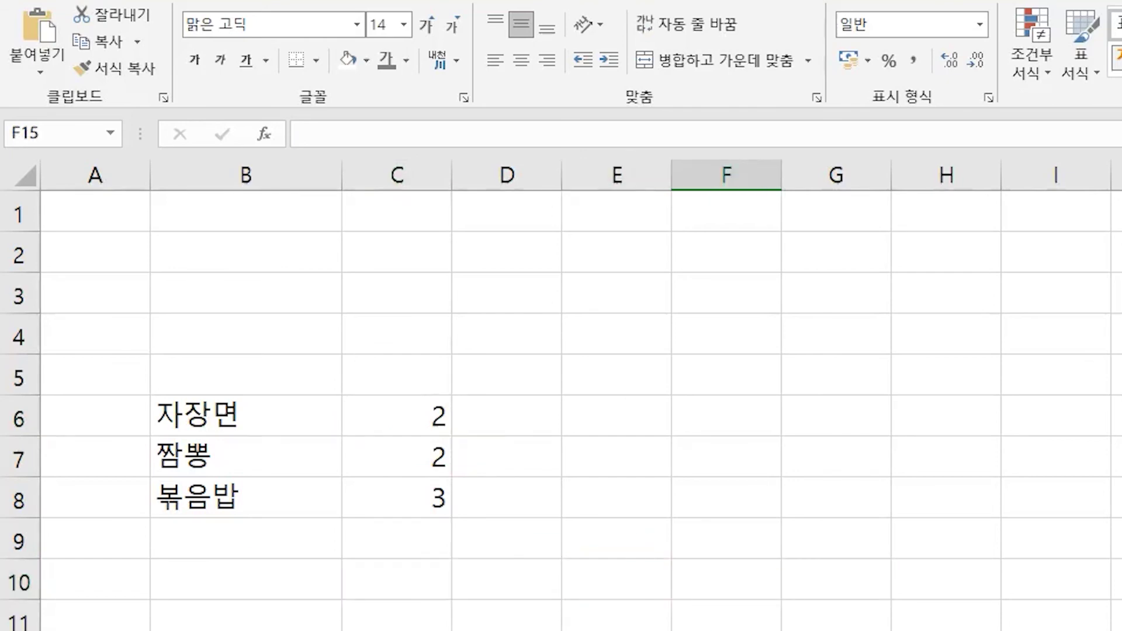
Step: Centre the contents of columns B and C horizontally and check the dish names and quantities
{"action": "left_click_drag", "start_coordinate": [298, 173], "coordinate": [386, 178]}
{"action": "left_click", "coordinate": [520, 60]}
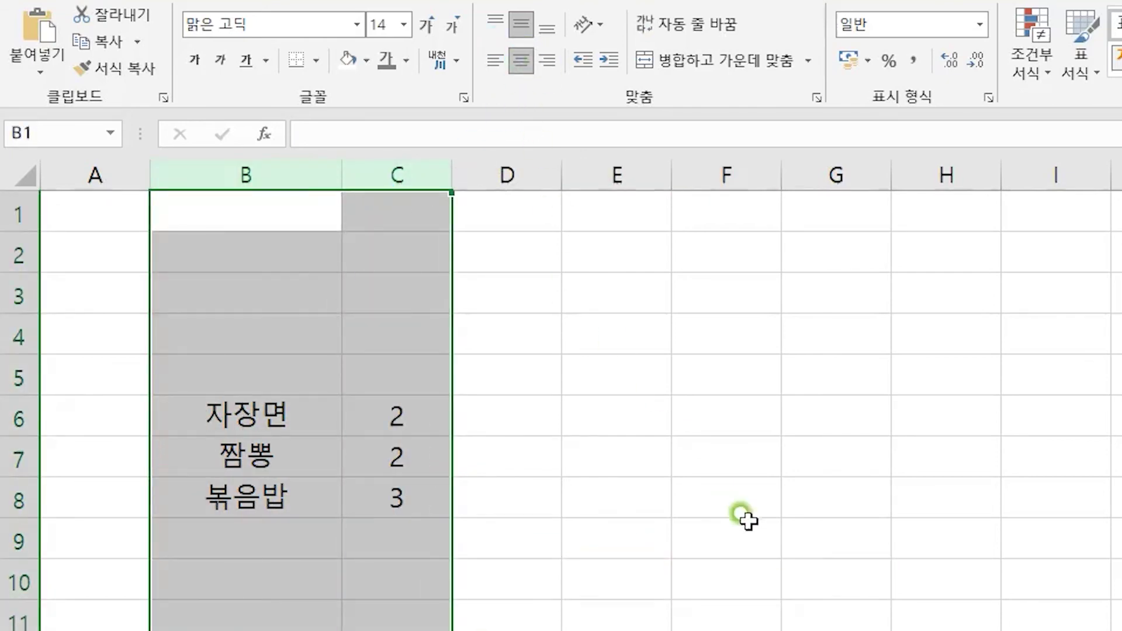
{"action": "left_click", "coordinate": [836, 628]}
{"action": "left_click_drag", "start_coordinate": [381, 412], "coordinate": [340, 510]}
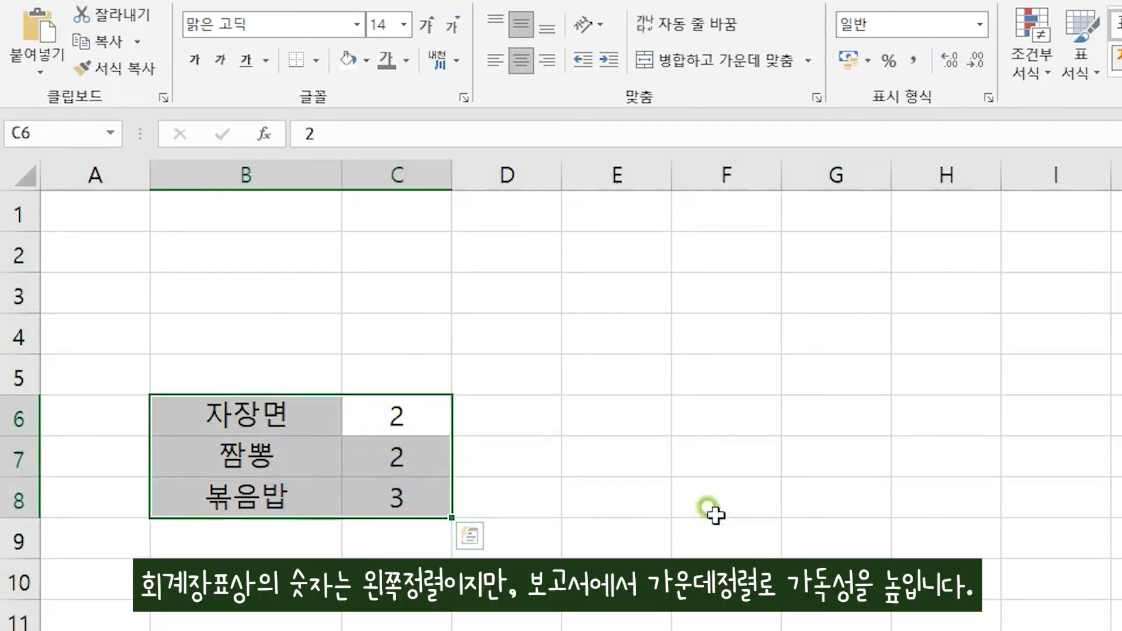
{"action": "left_click", "coordinate": [733, 496]}
{"action": "left_click", "coordinate": [614, 629]}
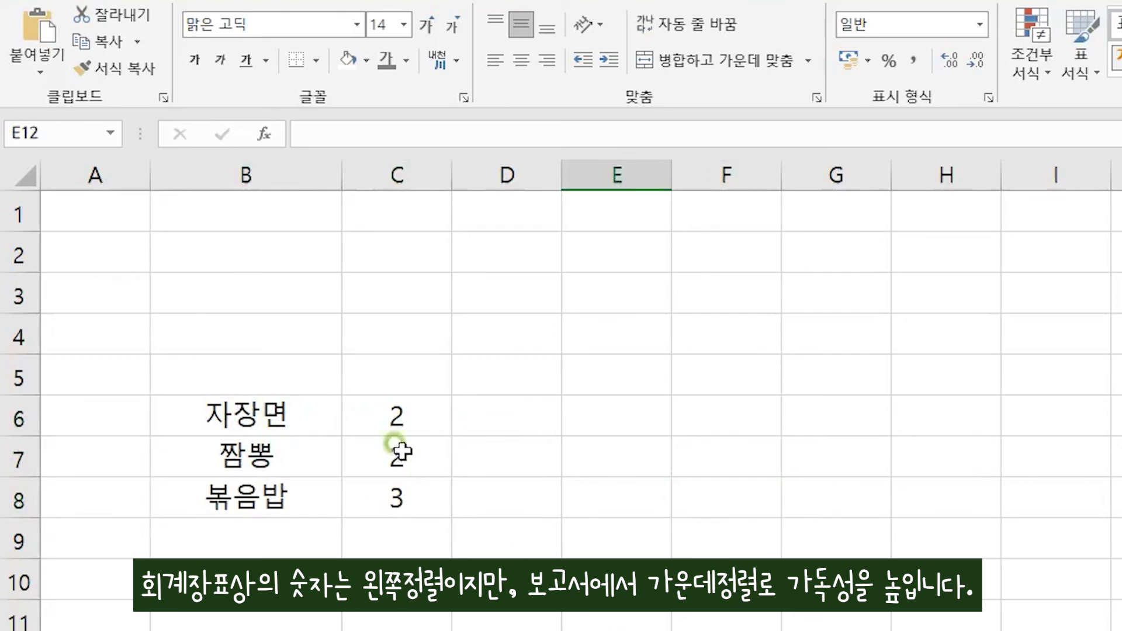
Step: Remove the centre alignment from the quantities in C6:C8 to restore their default number alignment
{"action": "left_click_drag", "start_coordinate": [377, 404], "coordinate": [391, 497]}
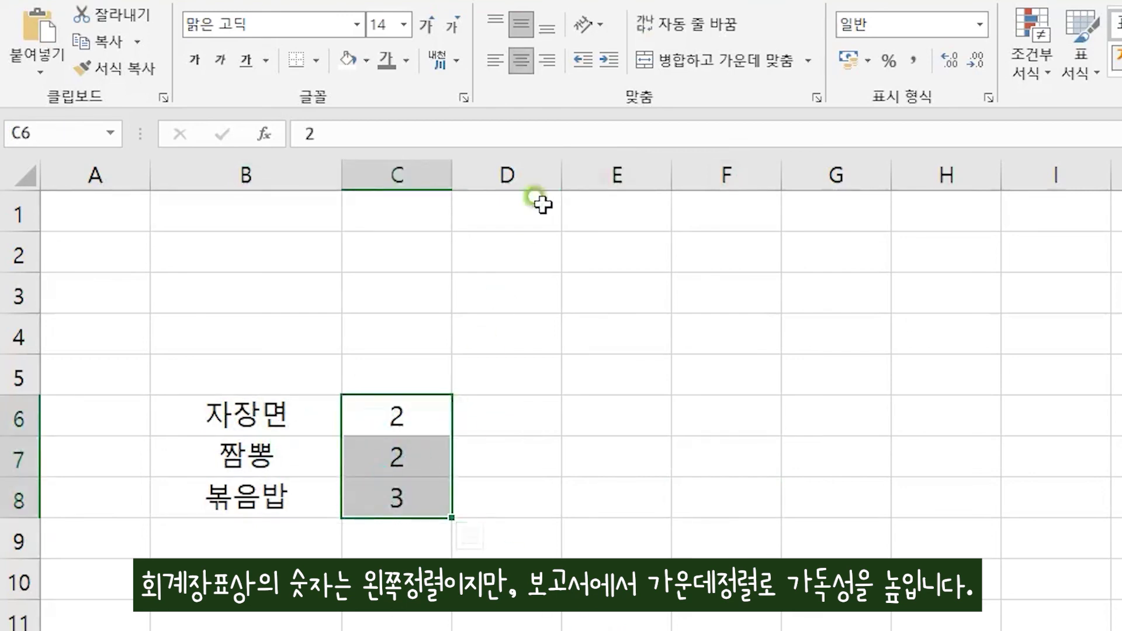
{"action": "left_click", "coordinate": [529, 60]}
{"action": "left_click", "coordinate": [613, 409]}
{"action": "left_click", "coordinate": [614, 629]}
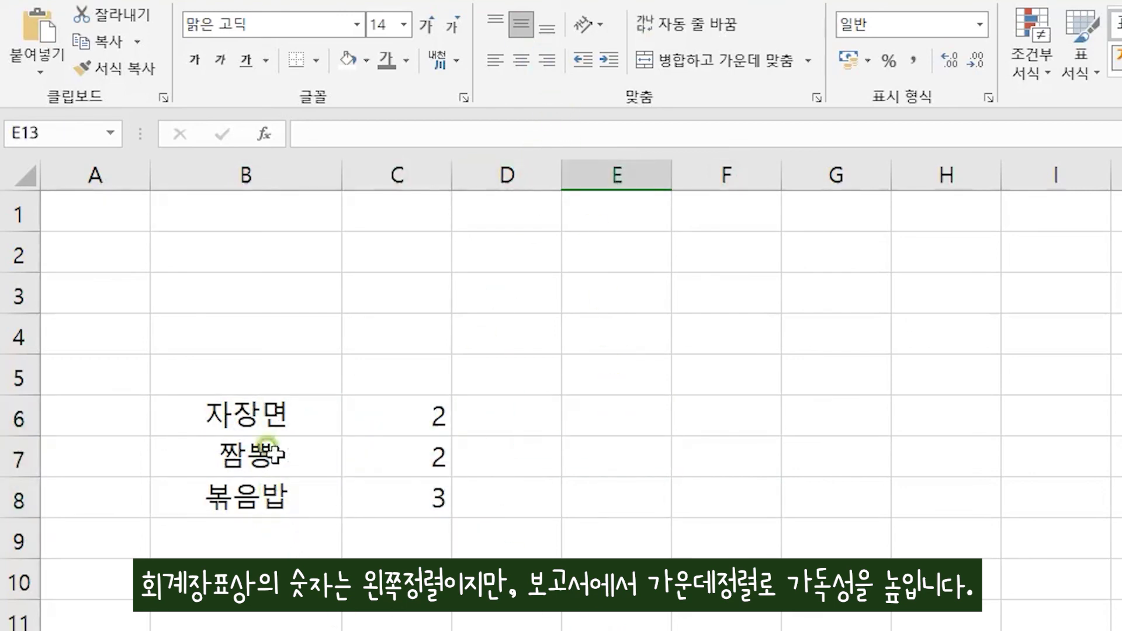
Step: Select the range B6:C8 to review the alignment of the dish names against the quantities
{"action": "left_click_drag", "start_coordinate": [280, 403], "coordinate": [396, 496]}
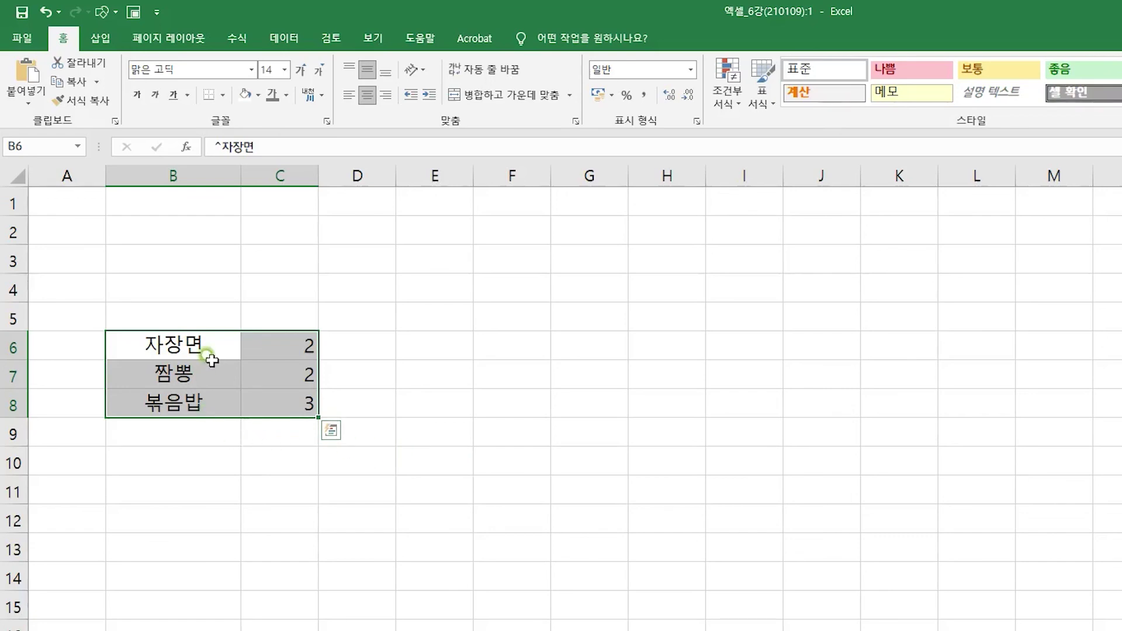
{"action": "left_click_drag", "start_coordinate": [218, 349], "coordinate": [251, 416]}
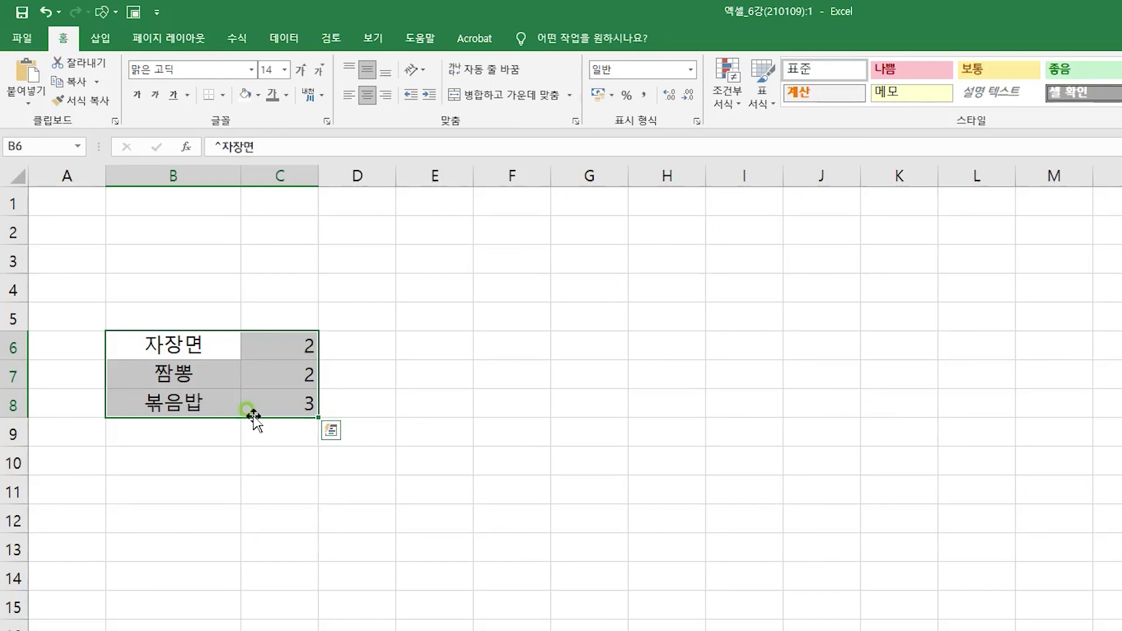
{"action": "left_click", "coordinate": [205, 466]}
Step: Try left, centre and right alignment on 자장면 in B6 to compare the prefix marks, ending on centre
{"action": "left_click", "coordinate": [212, 342]}
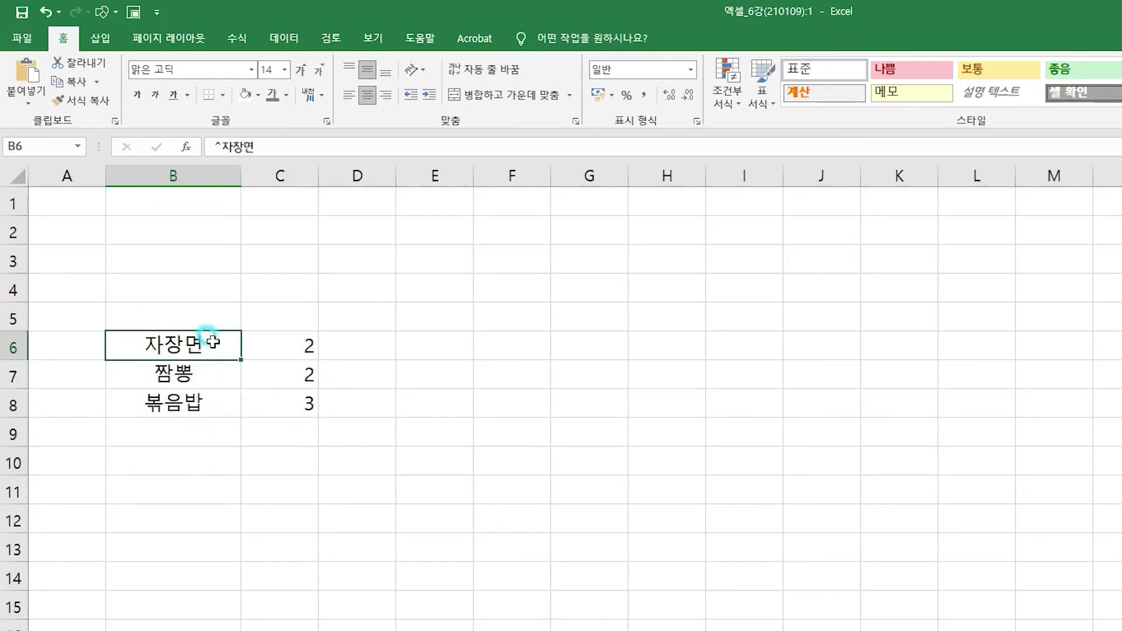
{"action": "left_click", "coordinate": [347, 94]}
{"action": "left_click", "coordinate": [368, 97]}
{"action": "left_click", "coordinate": [385, 95]}
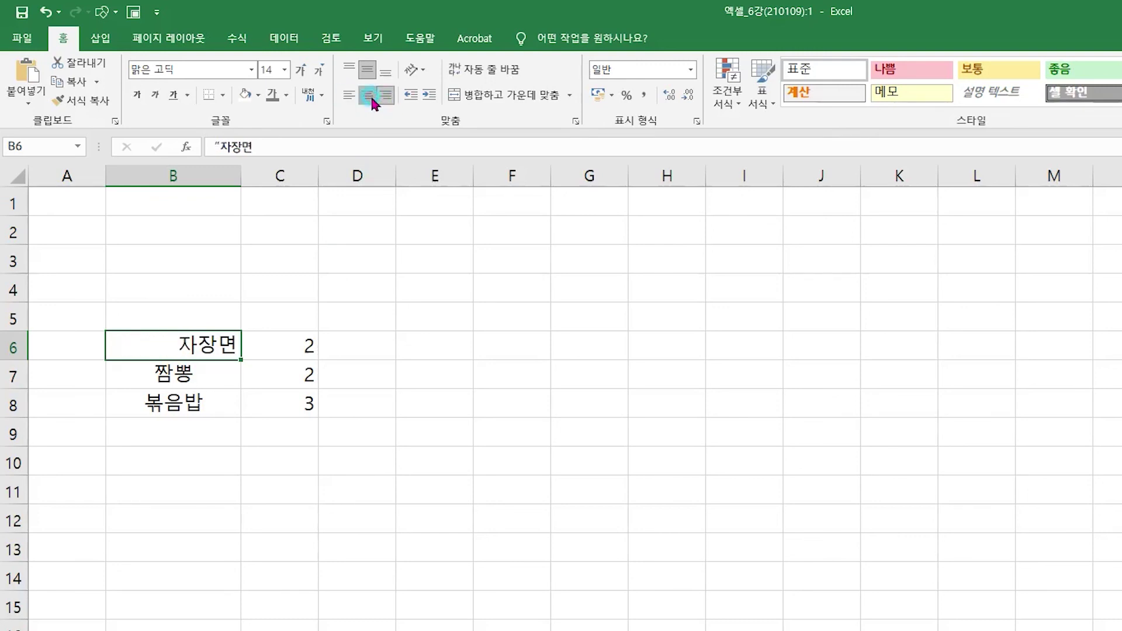
{"action": "left_click", "coordinate": [371, 95]}
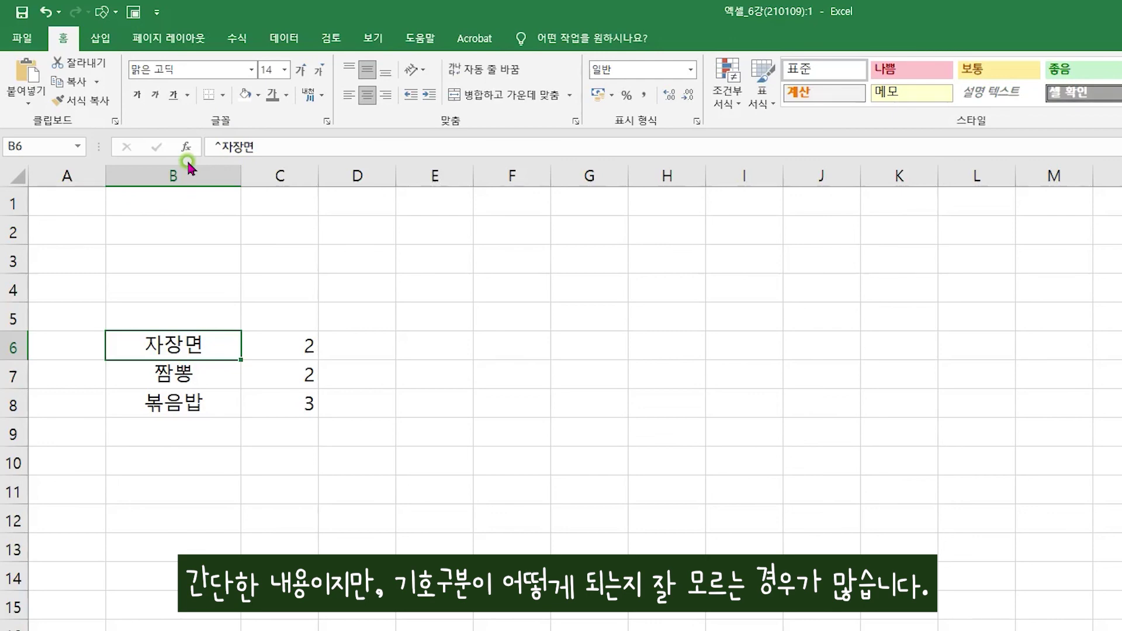
{"action": "left_click", "coordinate": [483, 391]}
{"action": "left_click", "coordinate": [459, 492]}
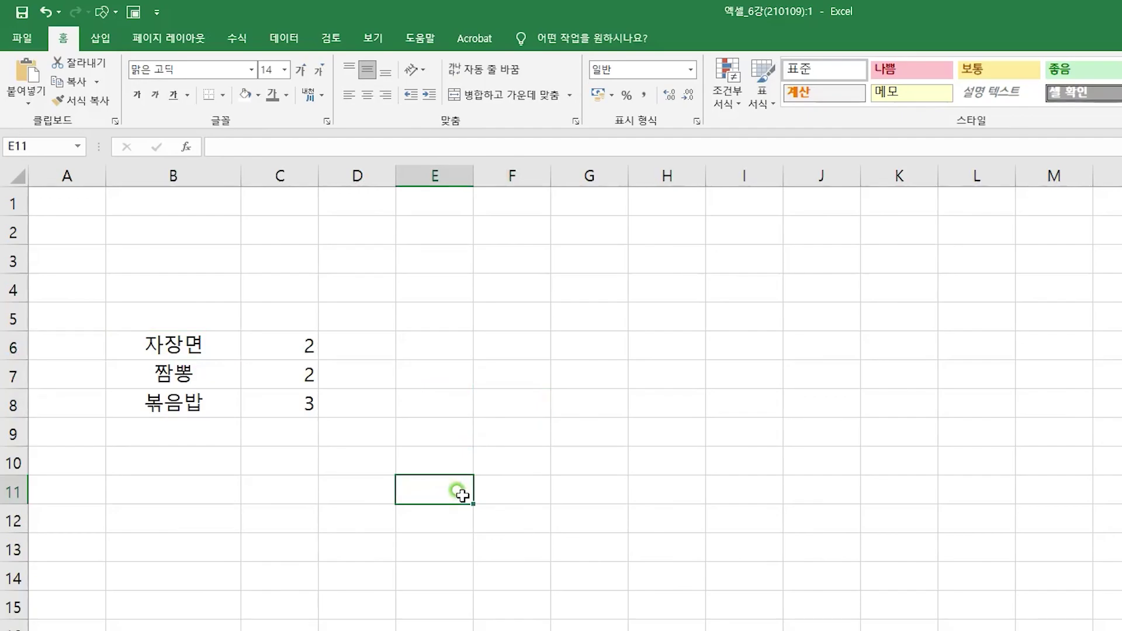